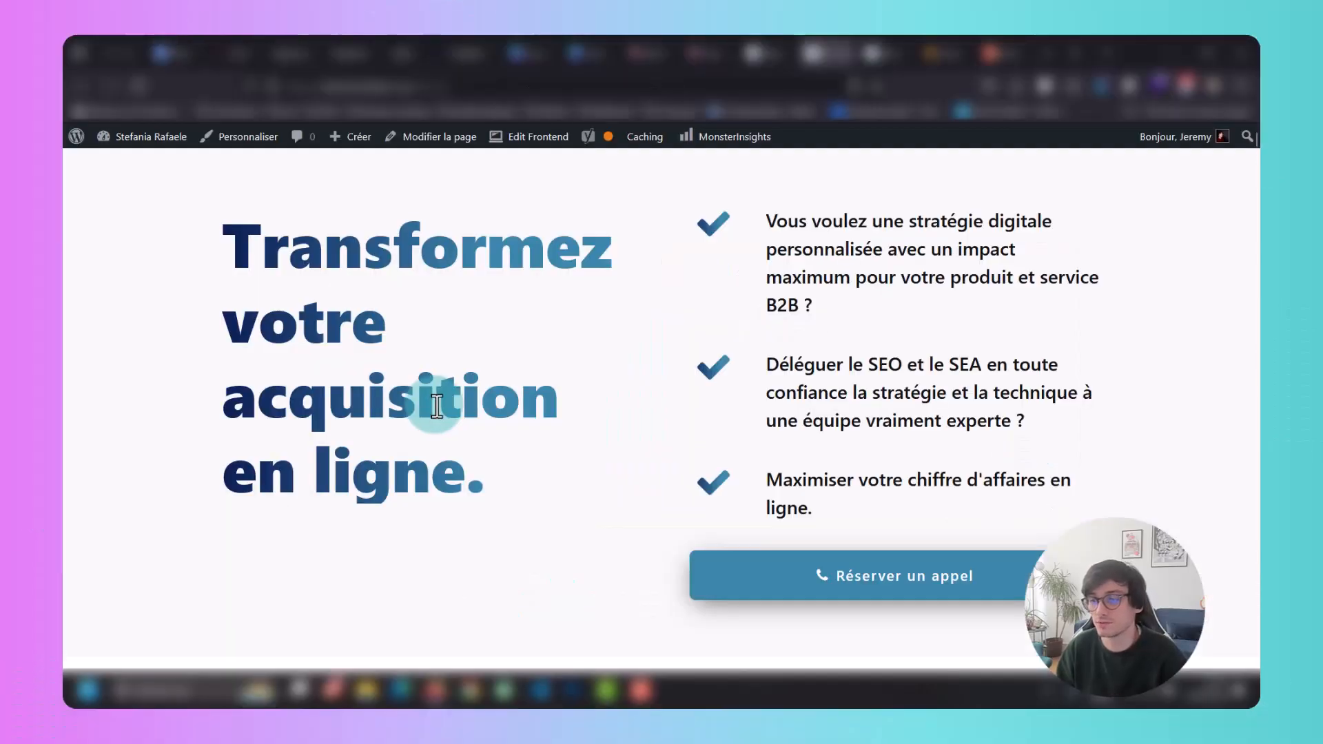
Examine the landing page from its headline through the results charts, offer, billing and timeline sections down to the end.
scroll(399, 396, "down", 3)
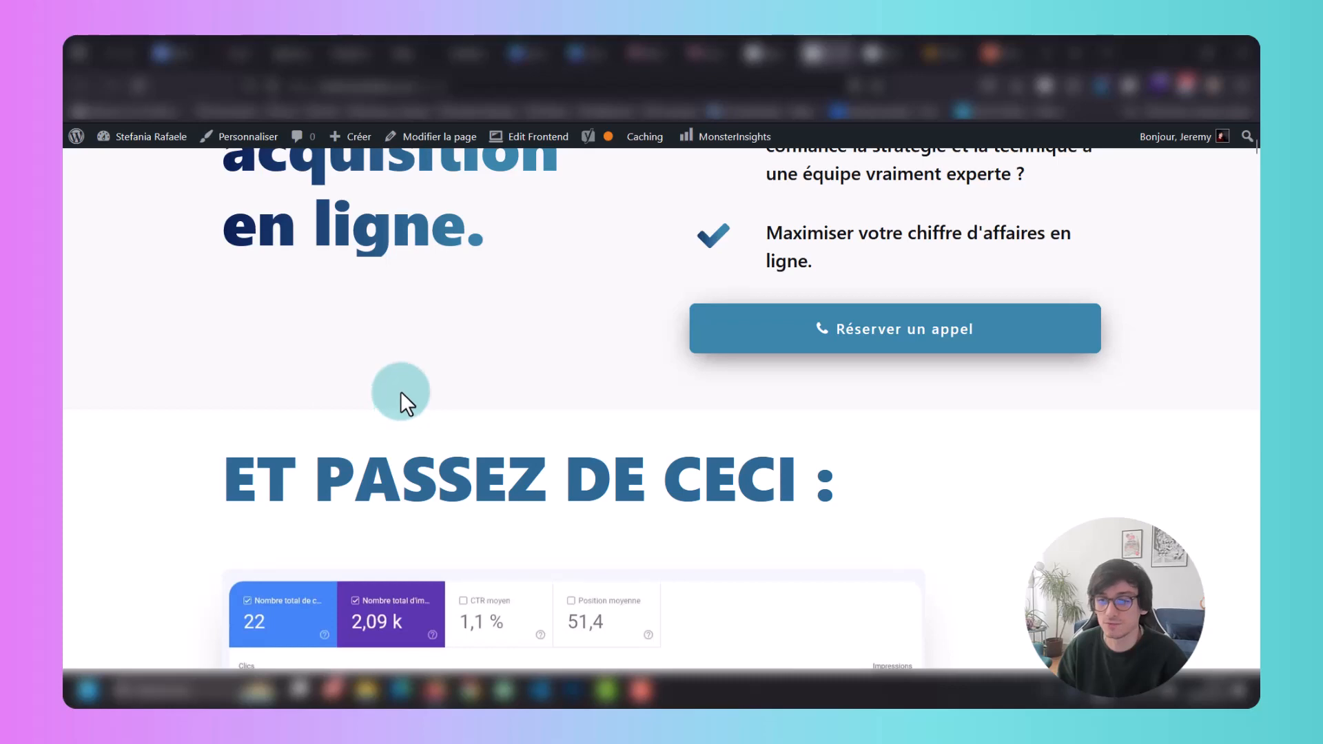
scroll(400, 393, "down", 2)
scroll(400, 394, "up", 5)
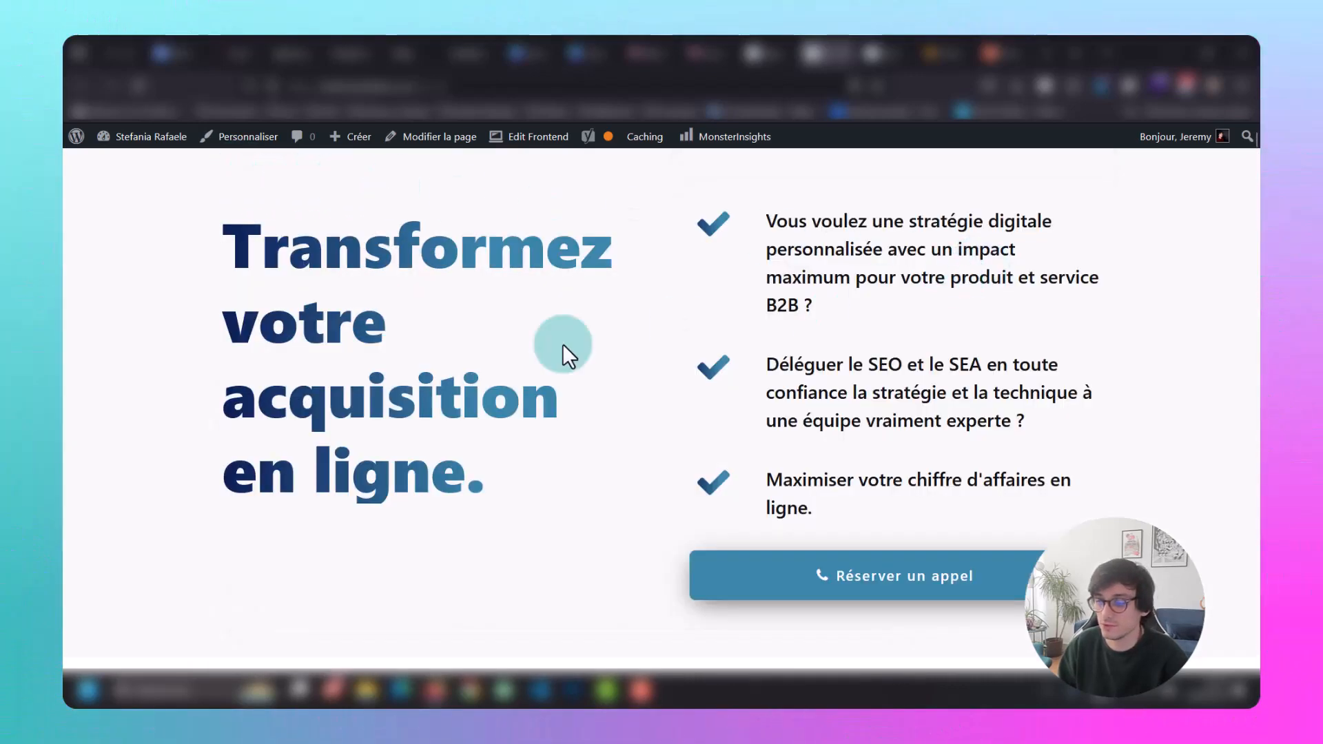
scroll(562, 345, "down", 3)
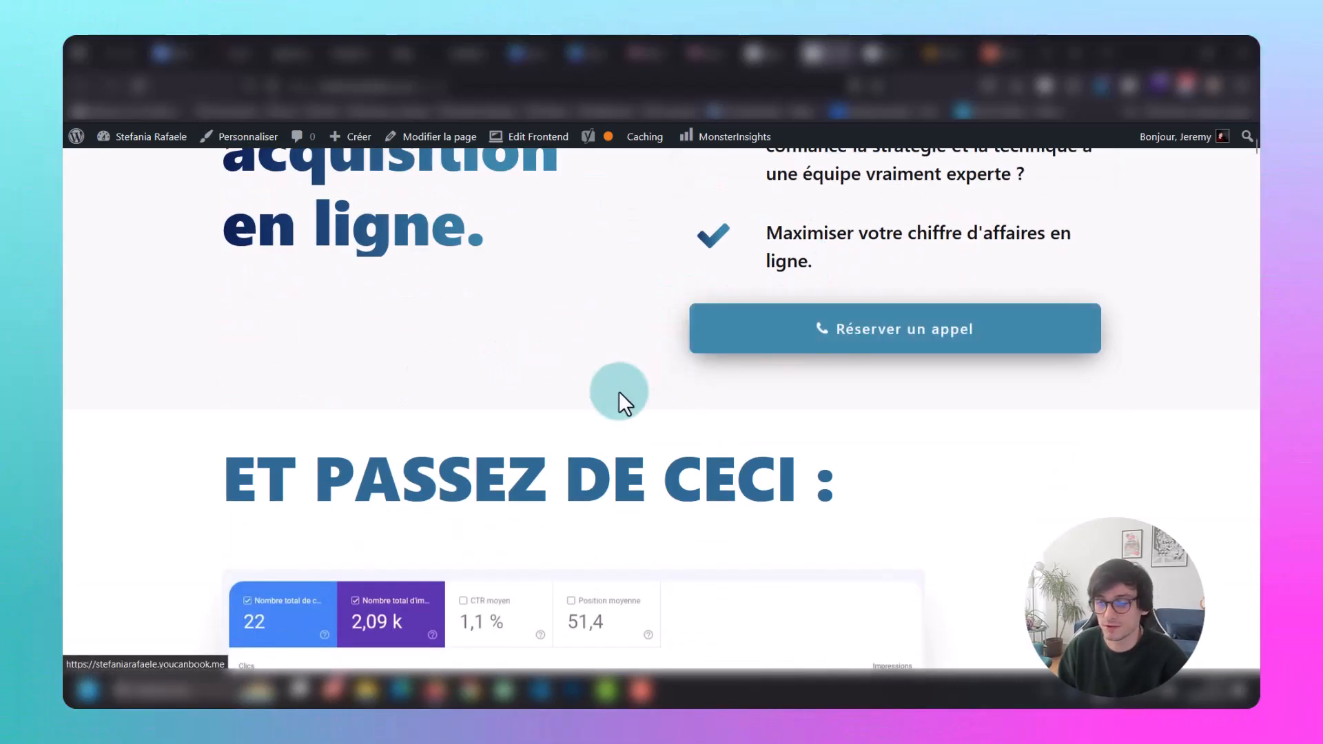
scroll(619, 392, "down", 16)
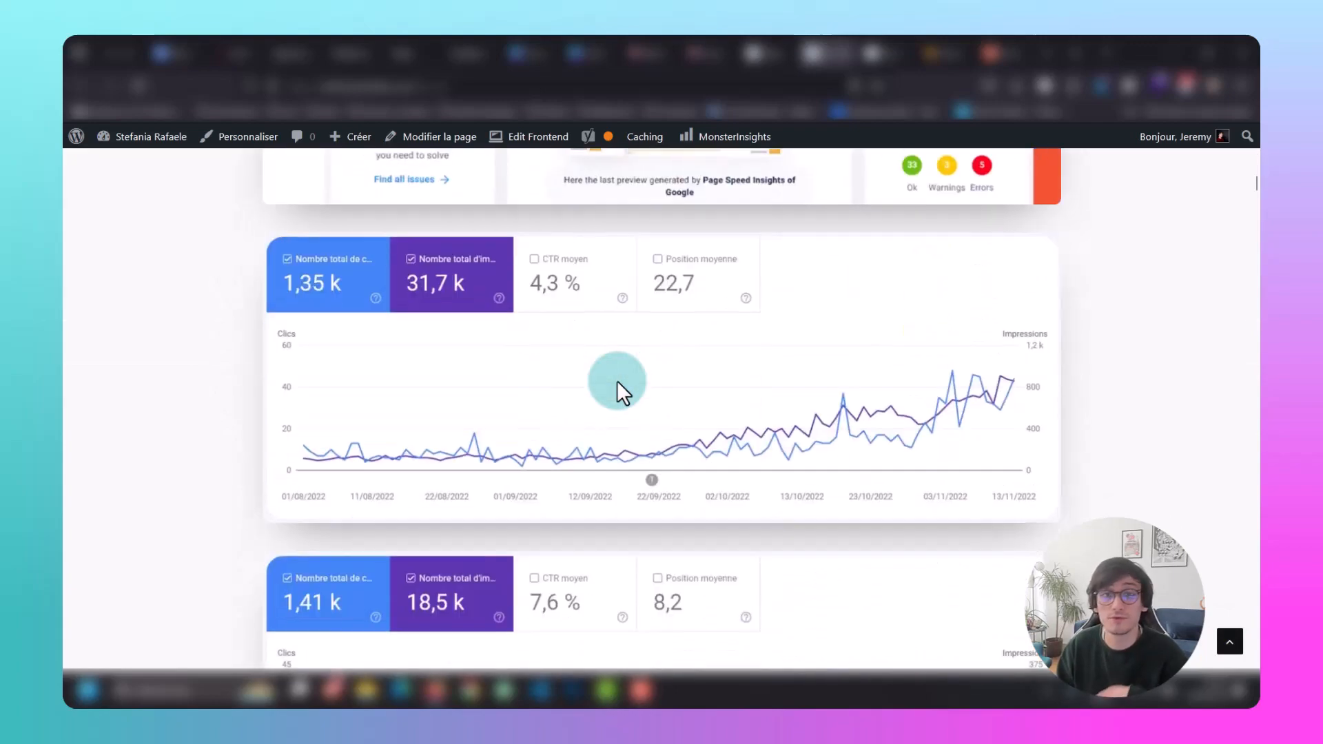
scroll(616, 369, "down", 9)
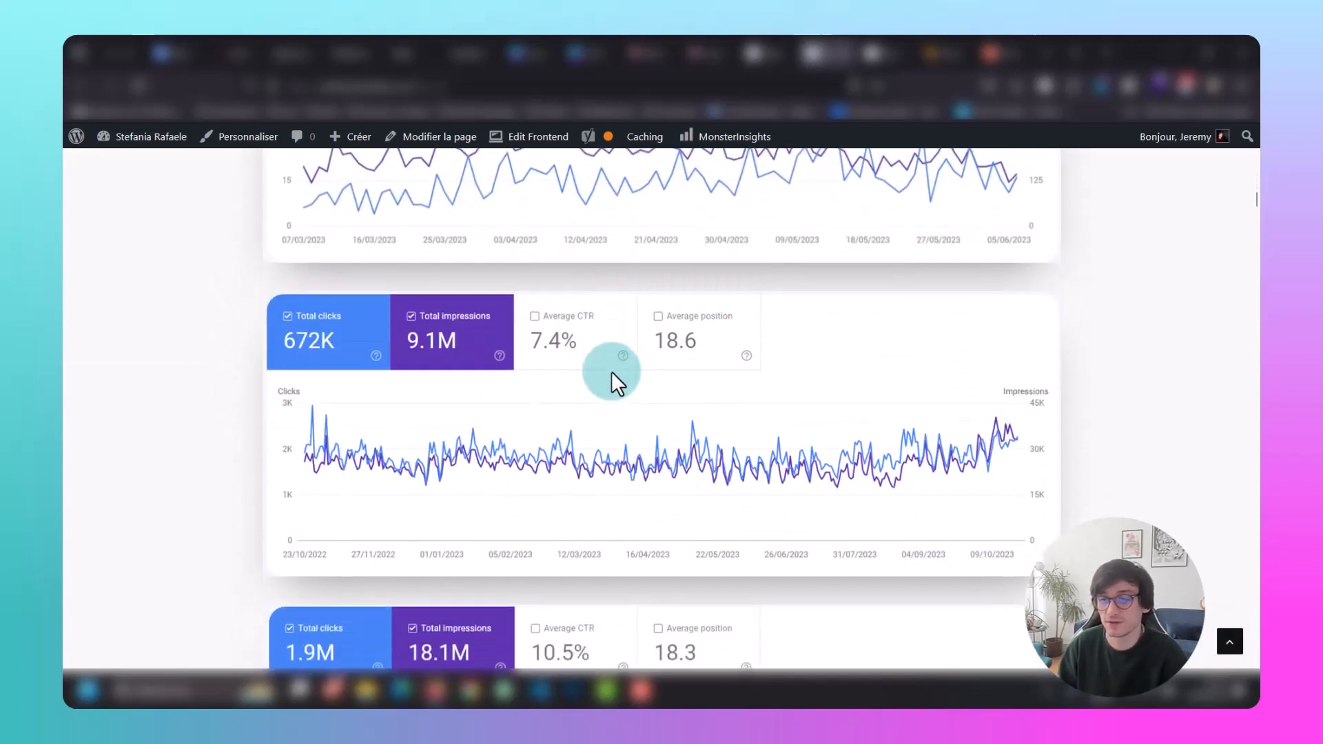
scroll(619, 460, "down", 11)
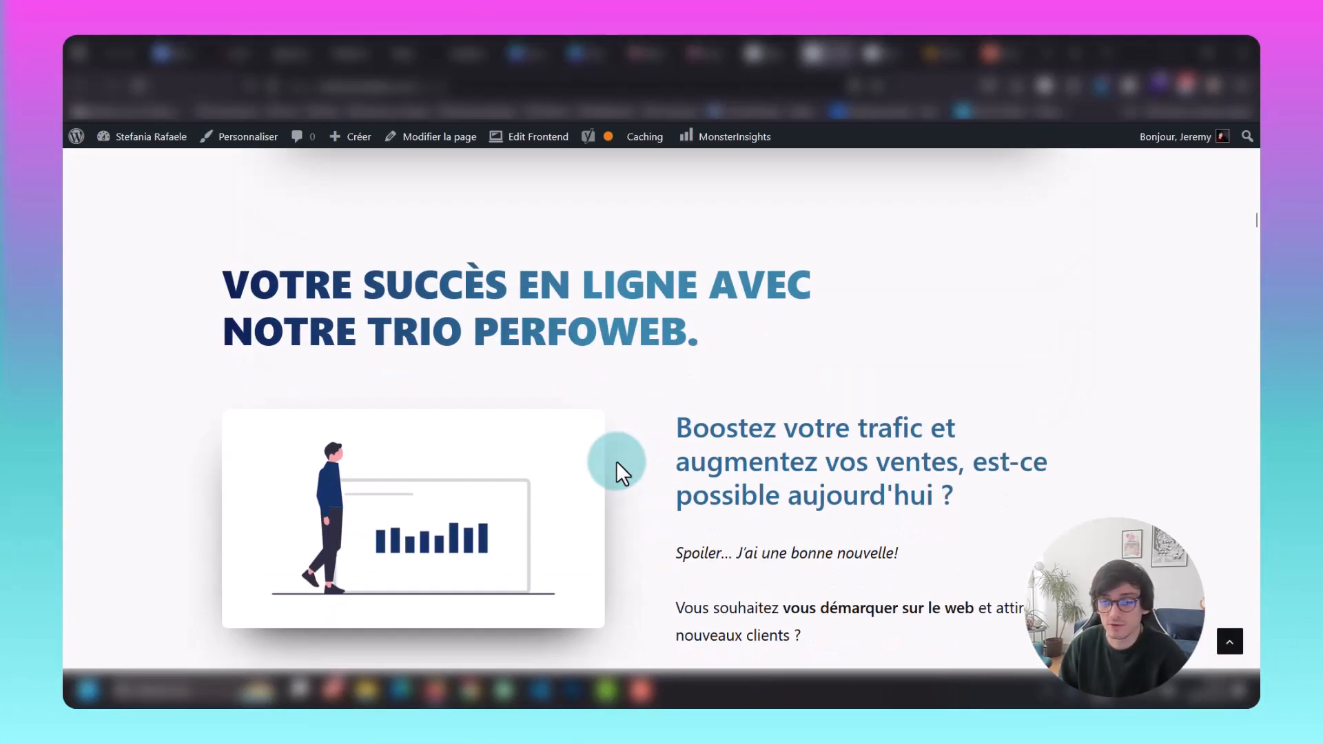
scroll(616, 460, "down", 16)
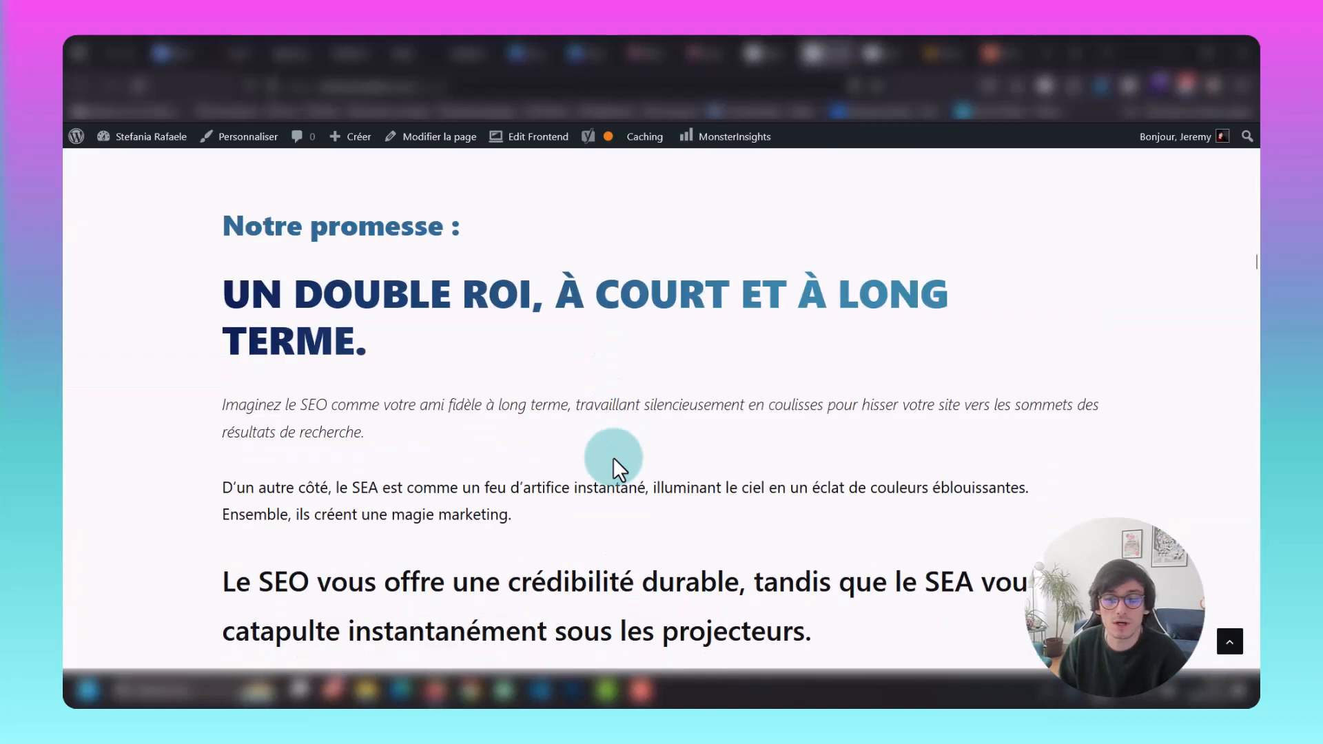
scroll(610, 450, "down", 3)
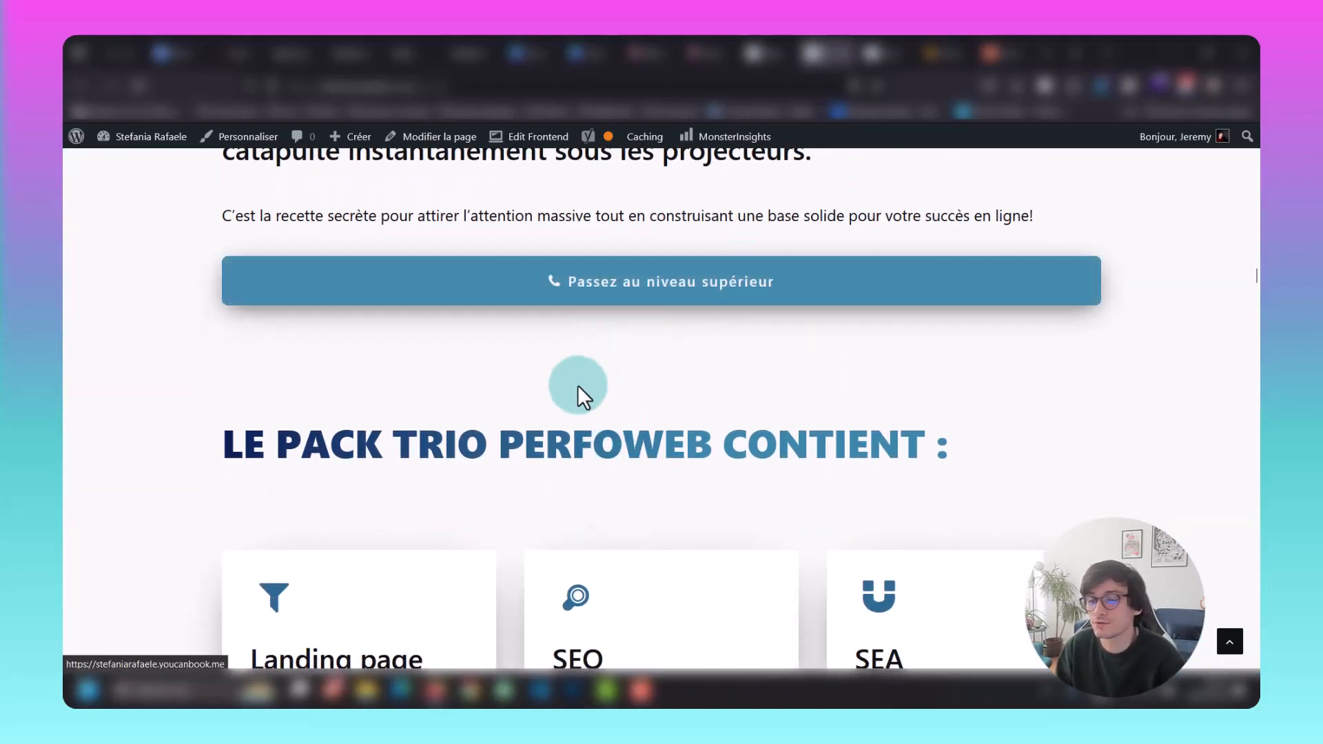
scroll(580, 389, "down", 4)
scroll(377, 449, "down", 15)
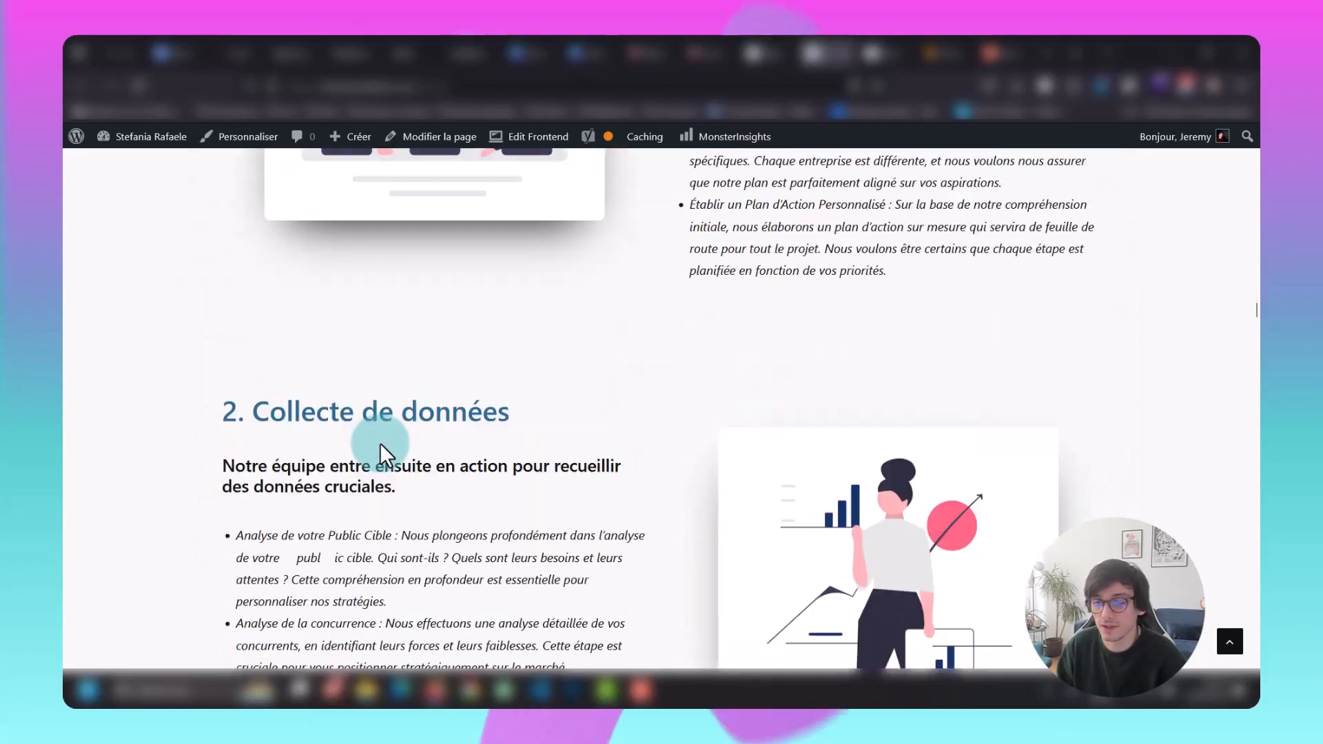
scroll(383, 432, "down", 20)
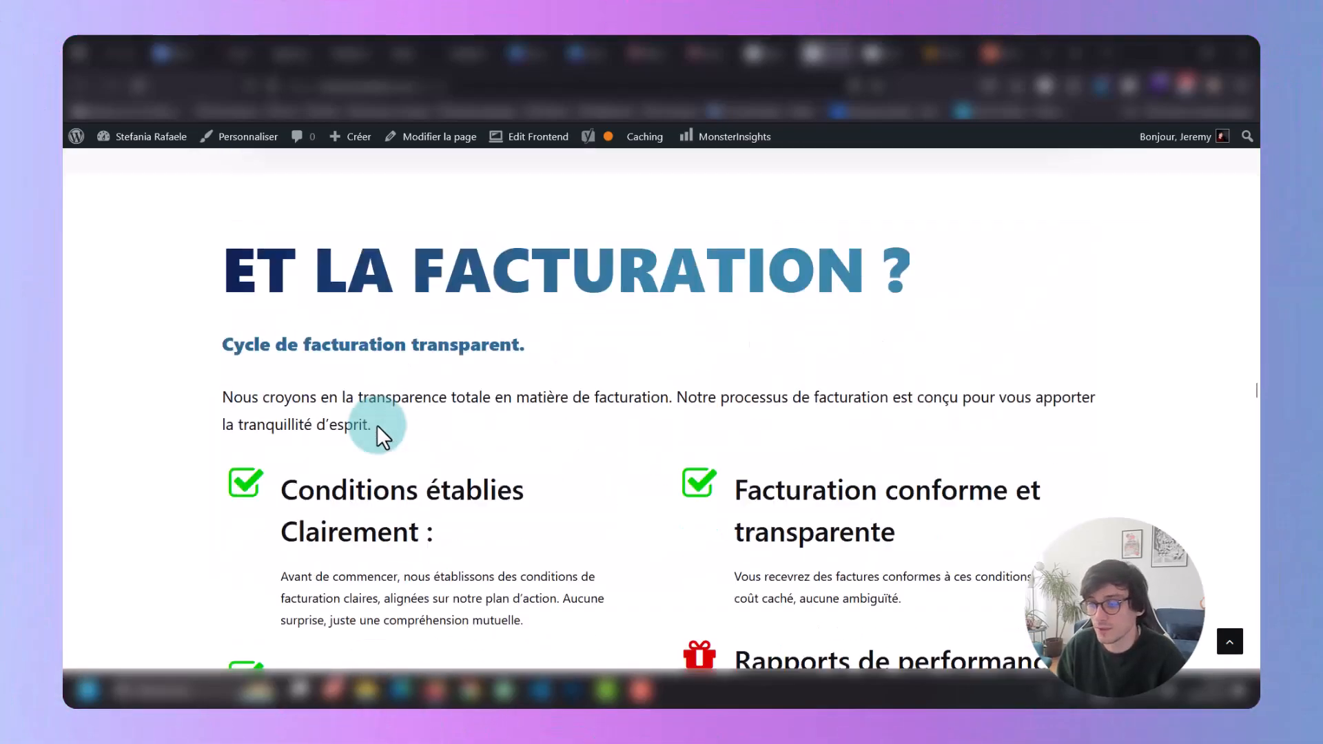
scroll(375, 403, "down", 20)
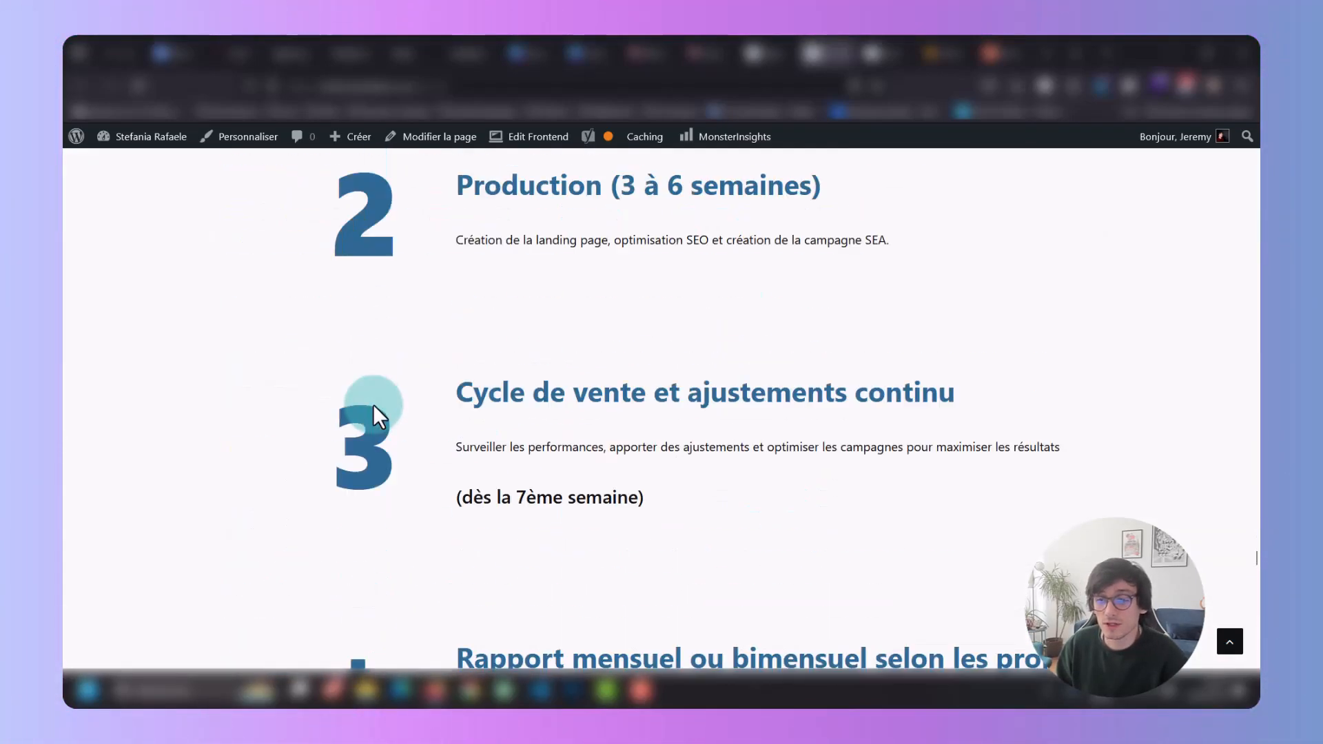
scroll(374, 403, "down", 20)
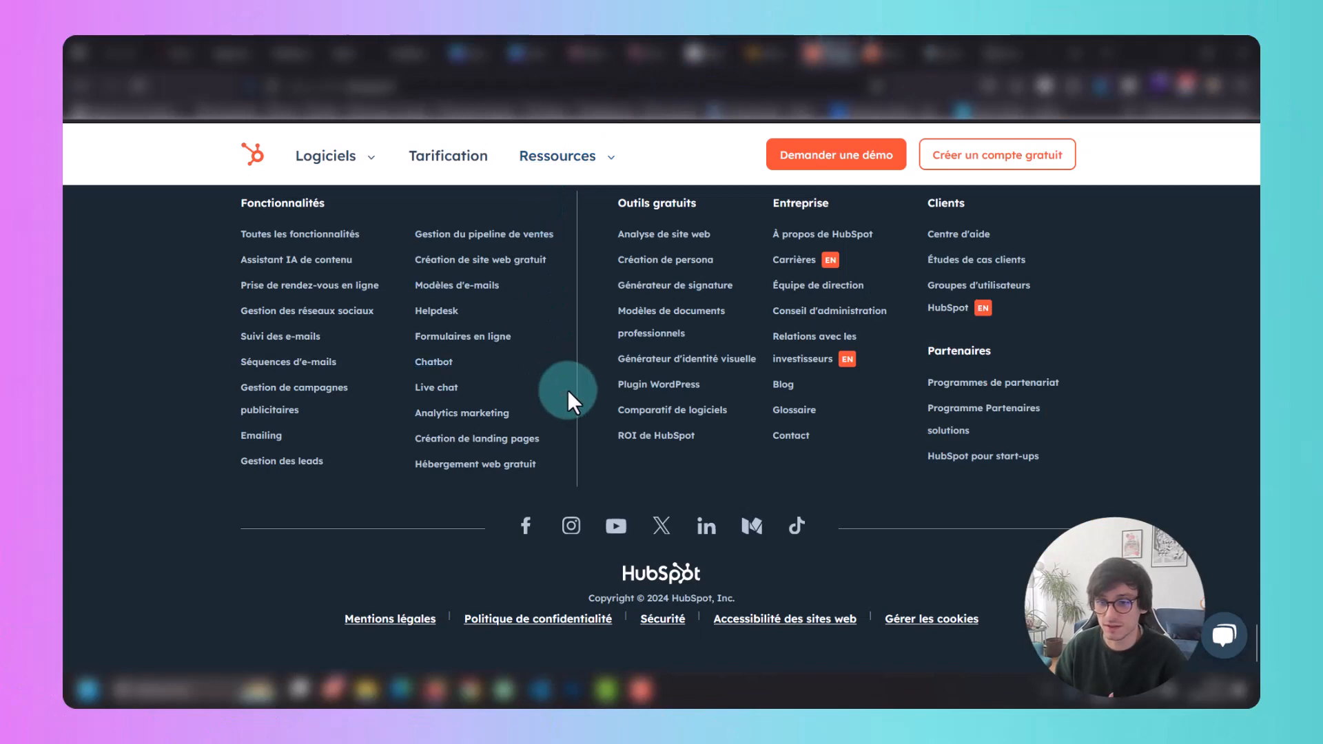
Compare the HubSpot home page's footer with the bottom of its "Rédiger l'e-mail parfait" guide page.
scroll(188, 451, "up", 5)
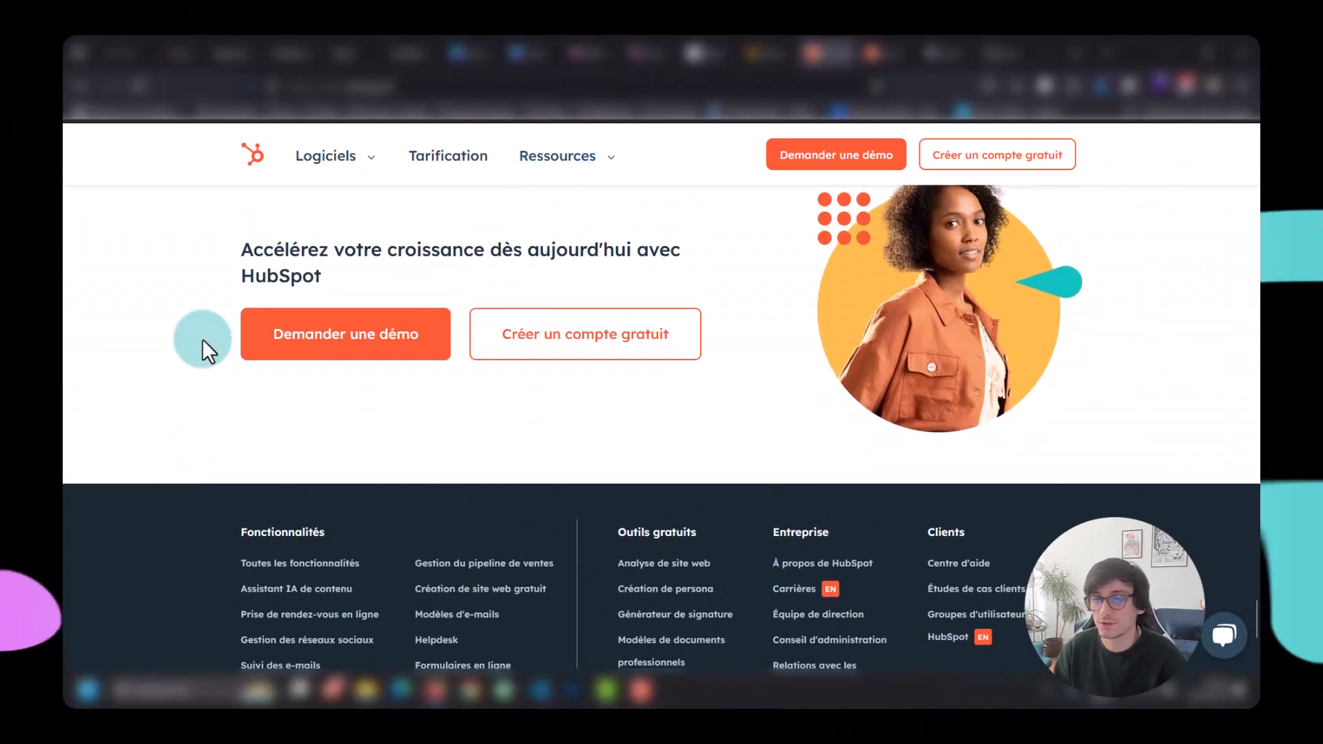
left_click(879, 53)
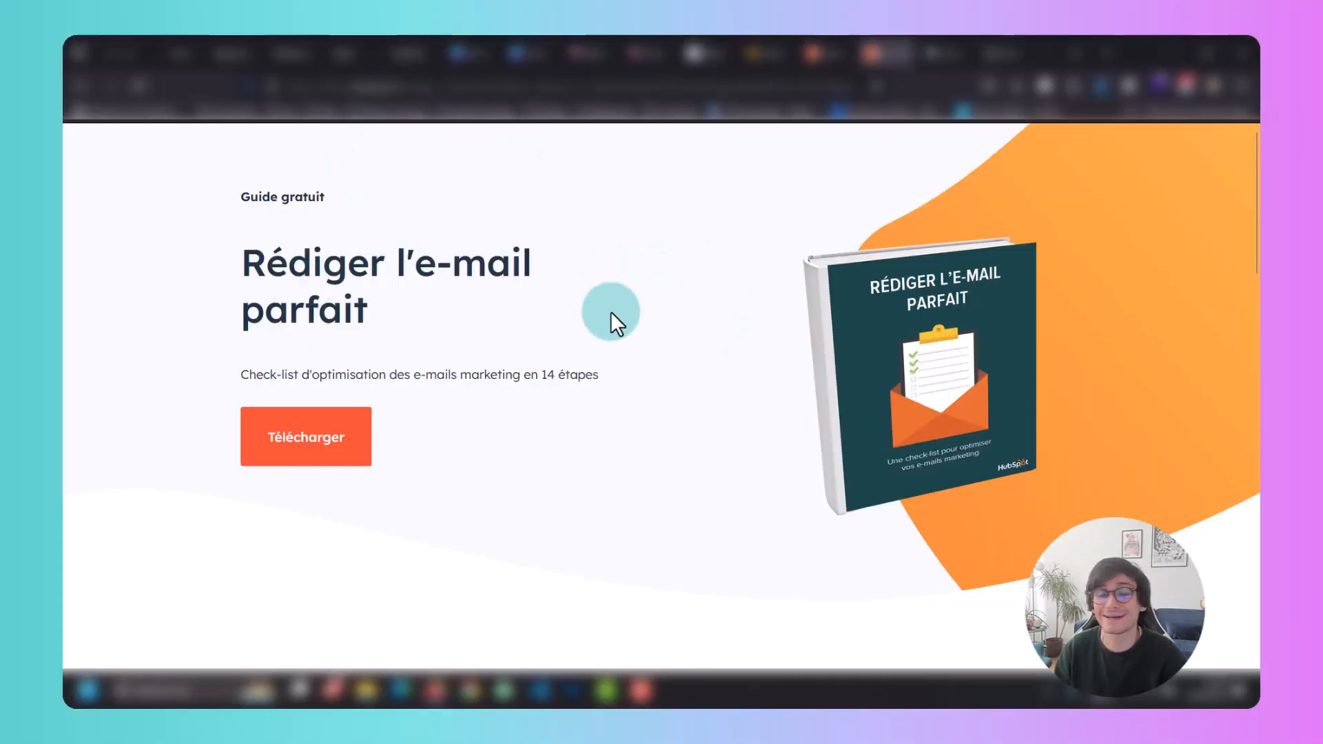
scroll(610, 314, "down", 10)
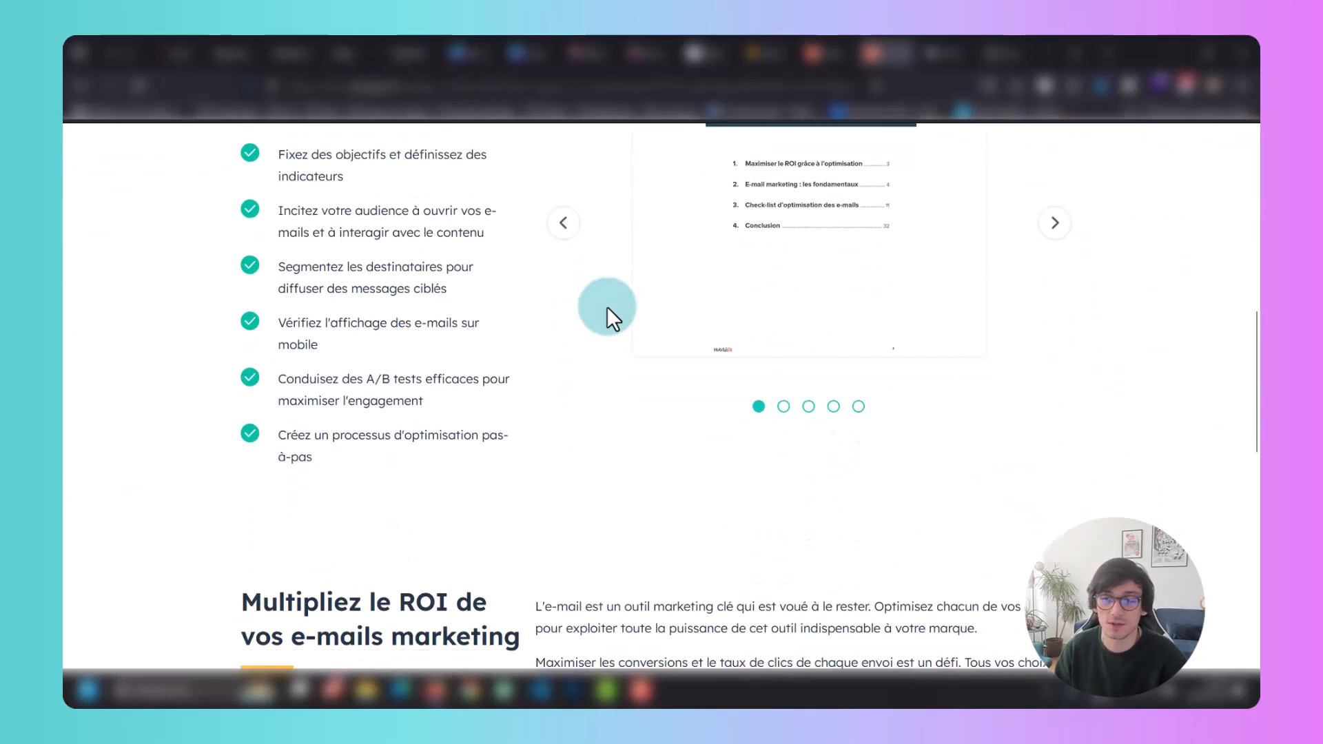
scroll(602, 348, "down", 5)
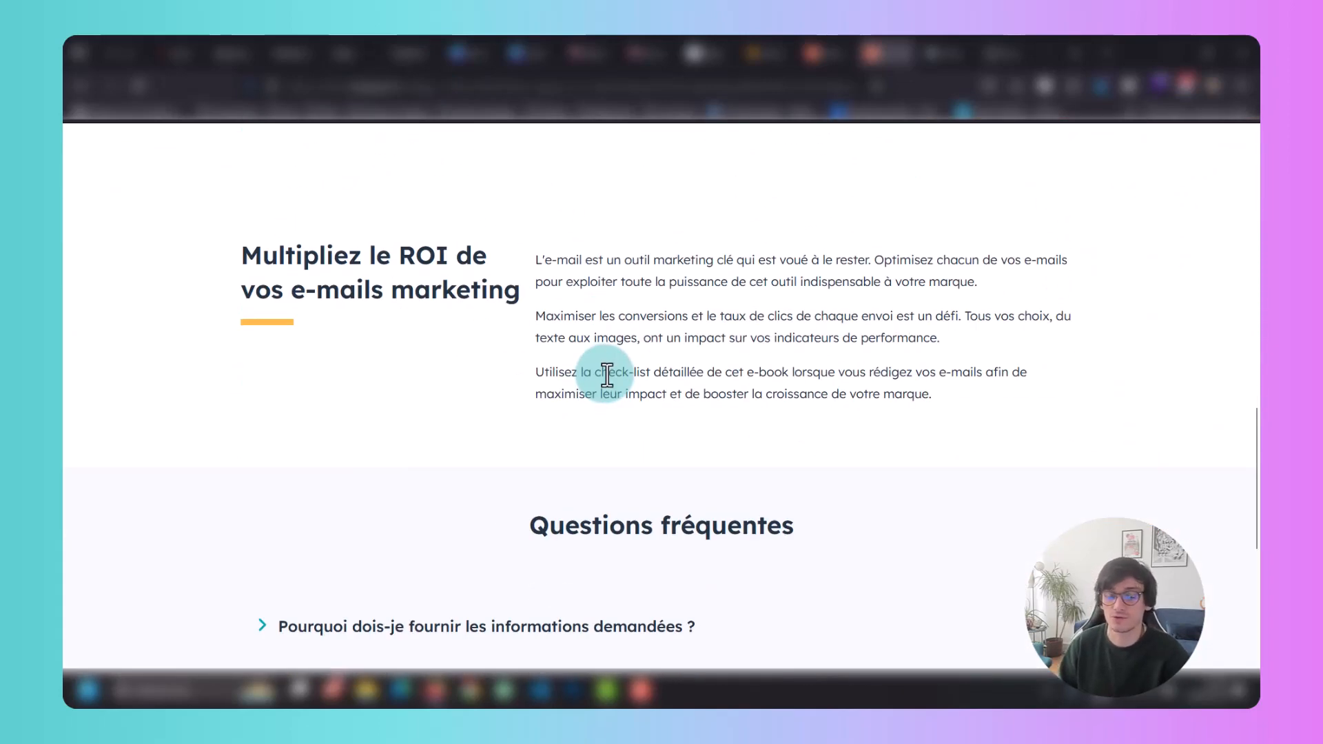
scroll(594, 390, "down", 5)
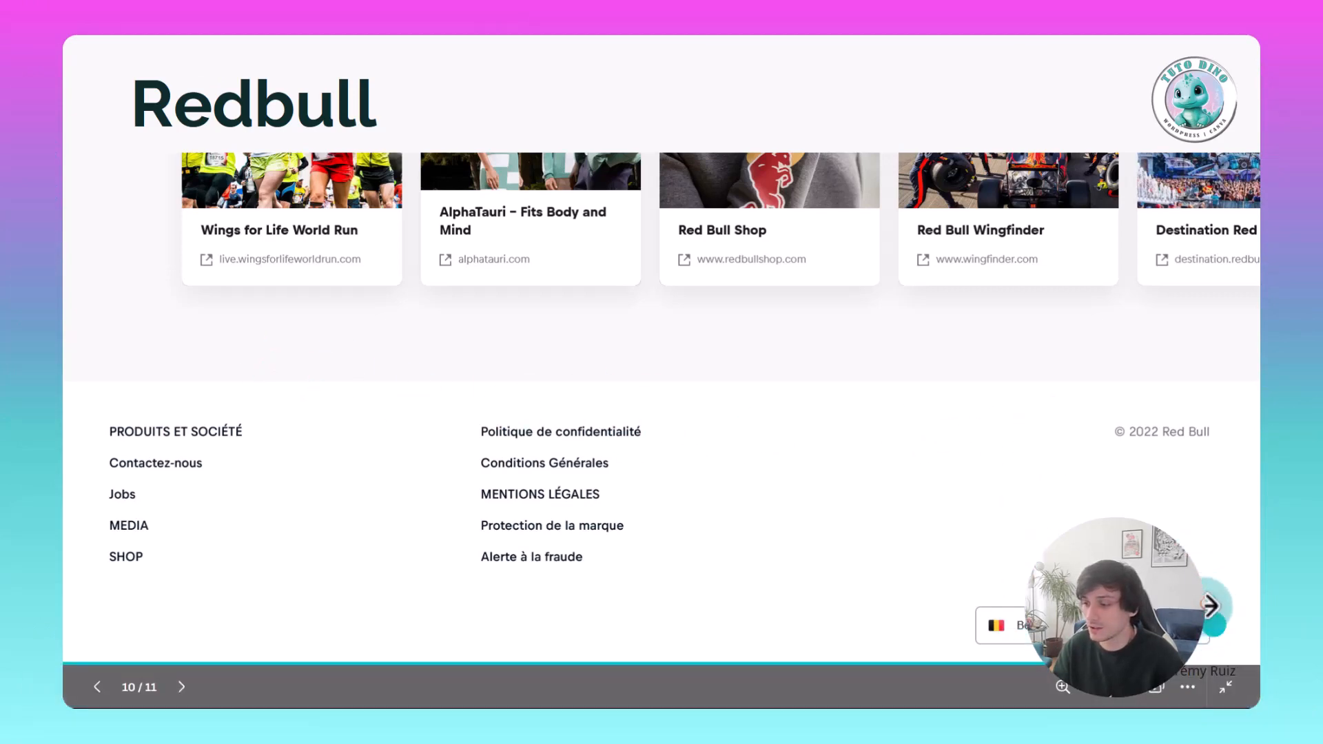
Open Elementor's Réglages page from the WordPress dashboard in a new browser tab and switch to it.
left_click(1113, 514)
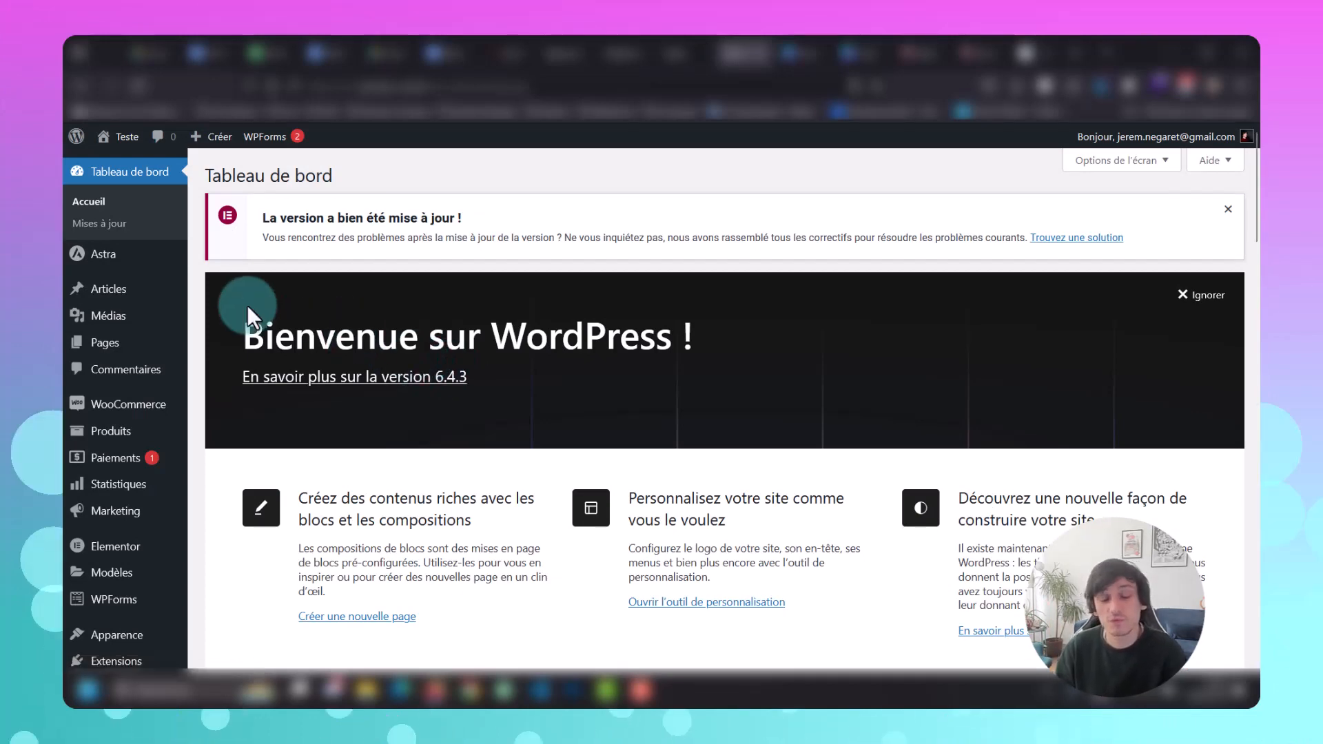
mouse_move(125, 551)
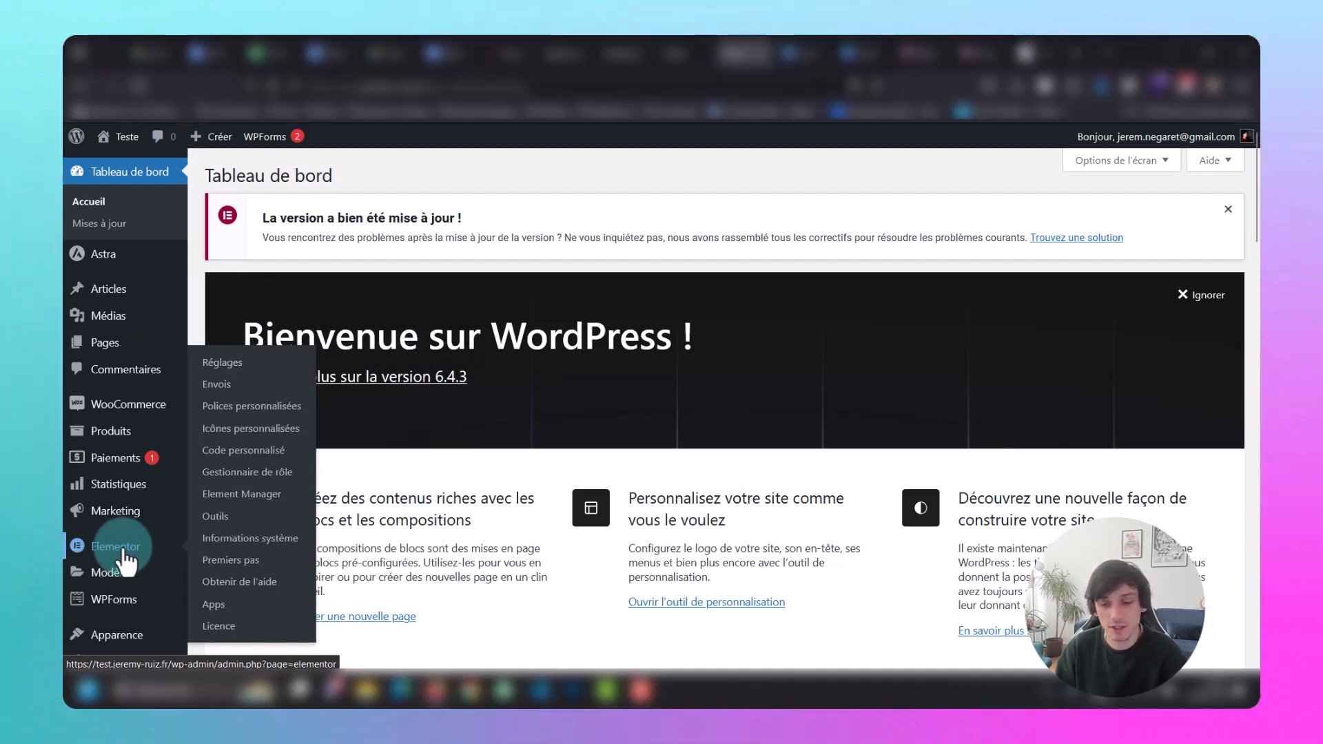
right_click(236, 371)
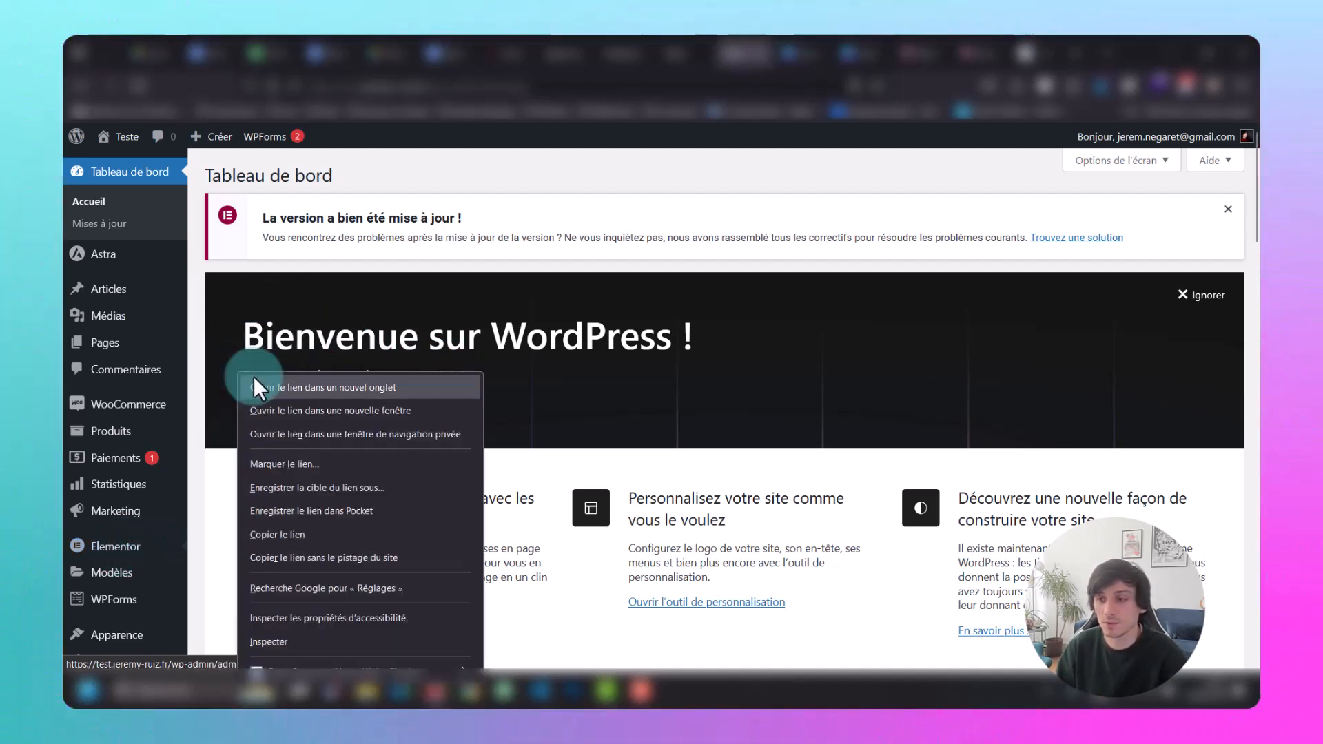
left_click(253, 378)
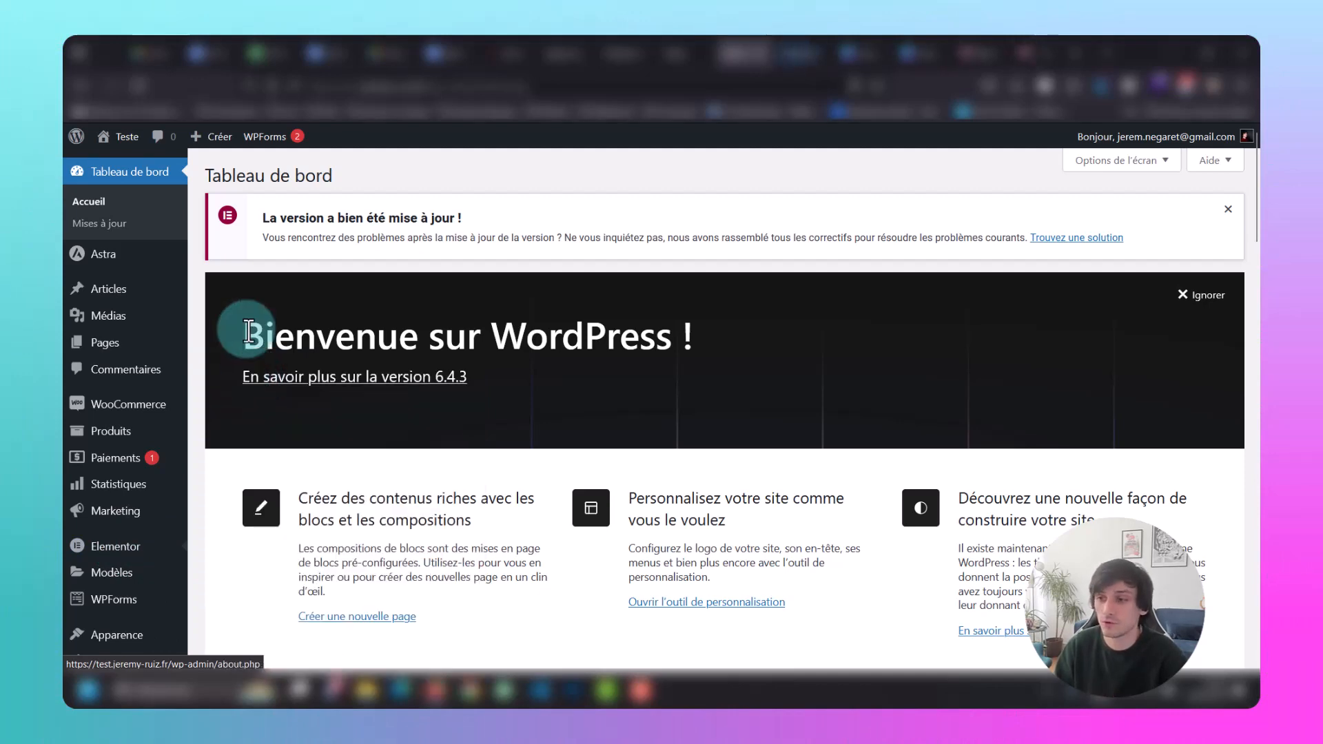
left_click(800, 54)
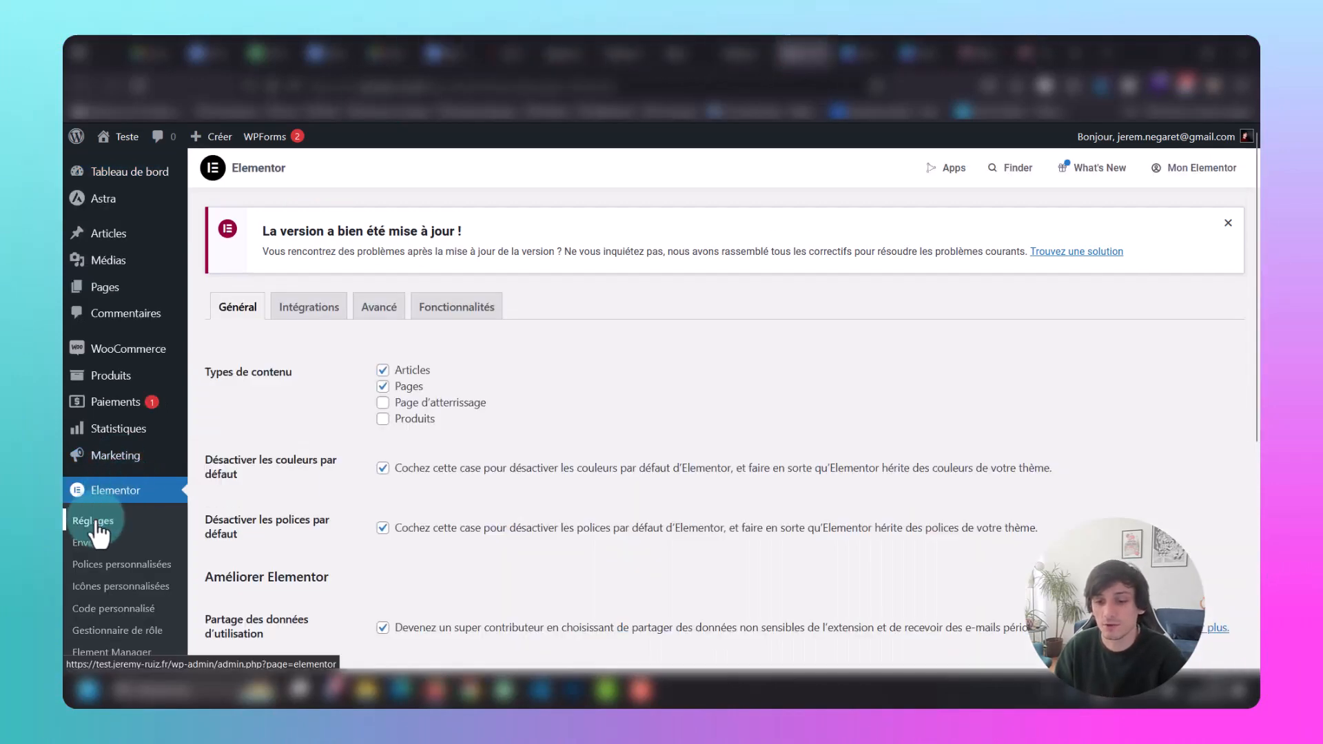
Review the experimental features listed under Elementor's Fonctionnalités settings, including Conteneur grille and Éléments imbriqués.
left_click(459, 308)
scroll(558, 373, "down", 4)
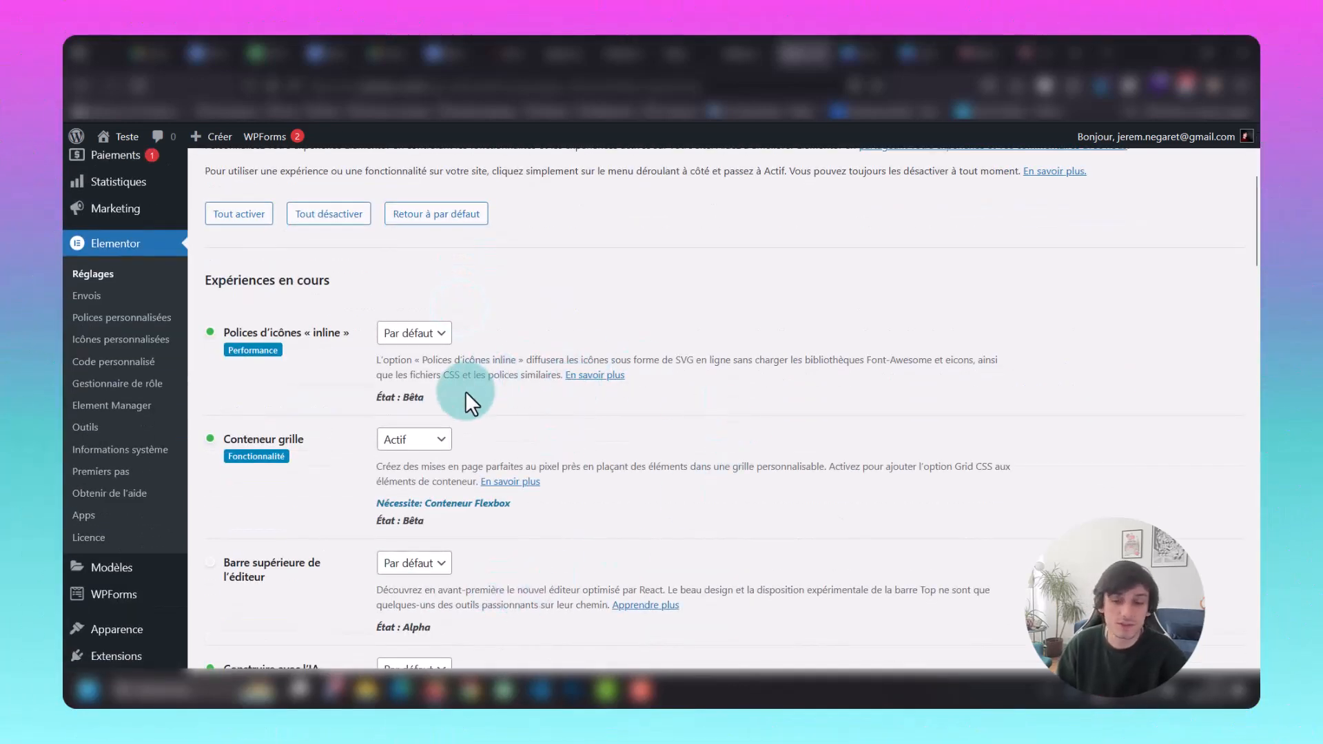
scroll(498, 437, "down", 7)
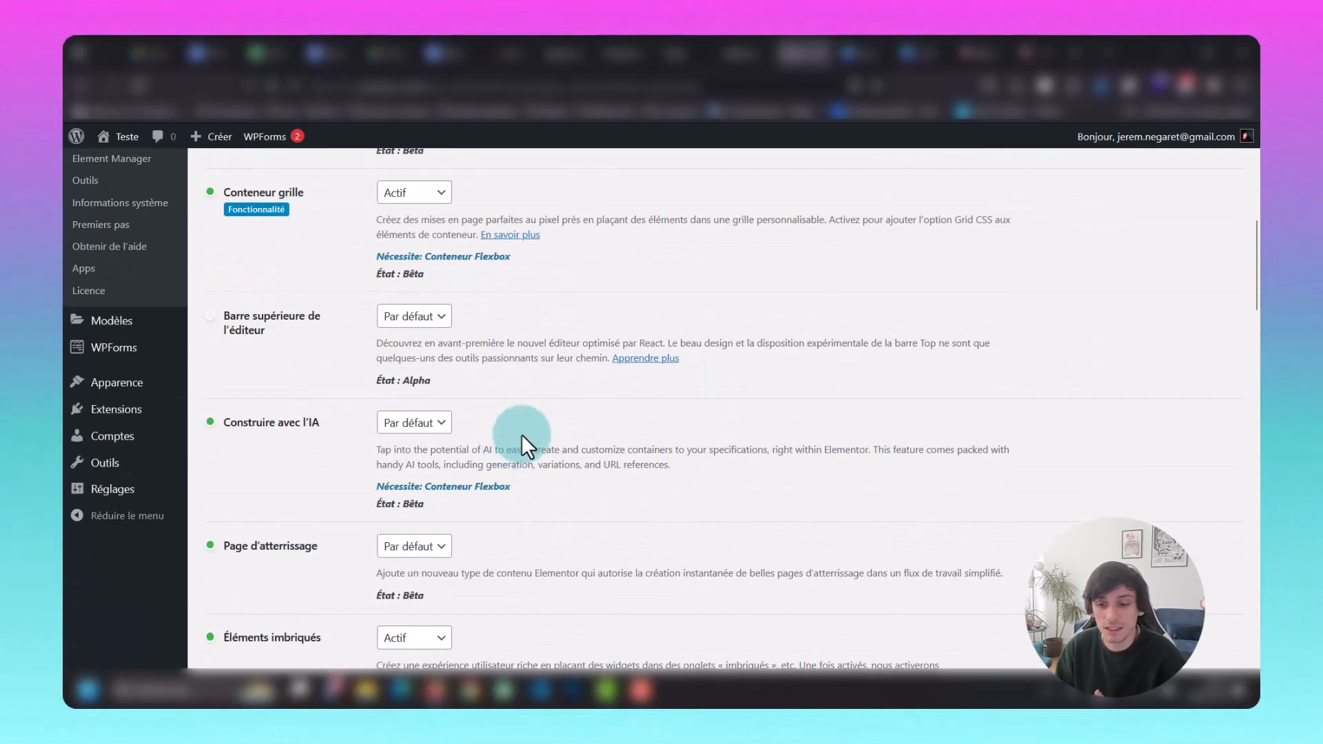
scroll(528, 432, "down", 5)
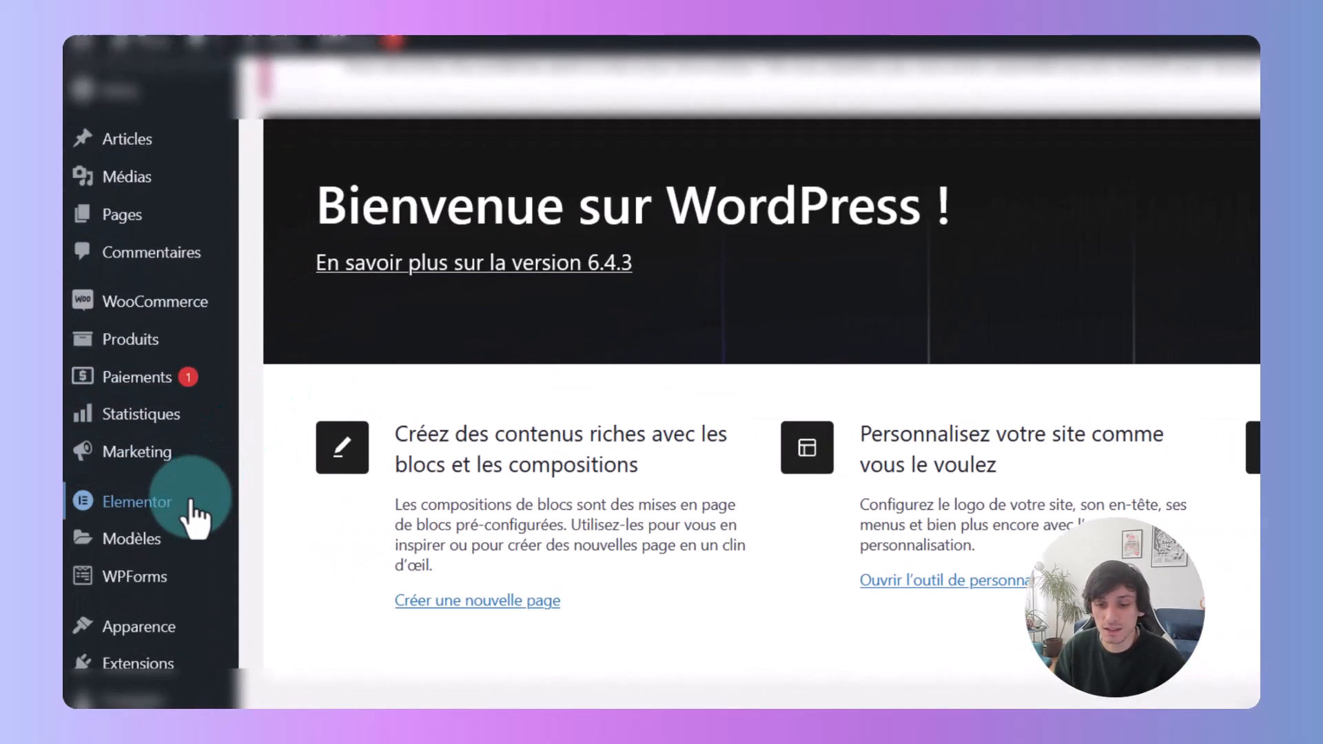
Open the Constructeur de thème in a new browser tab and display the Pied de page templates.
mouse_move(162, 545)
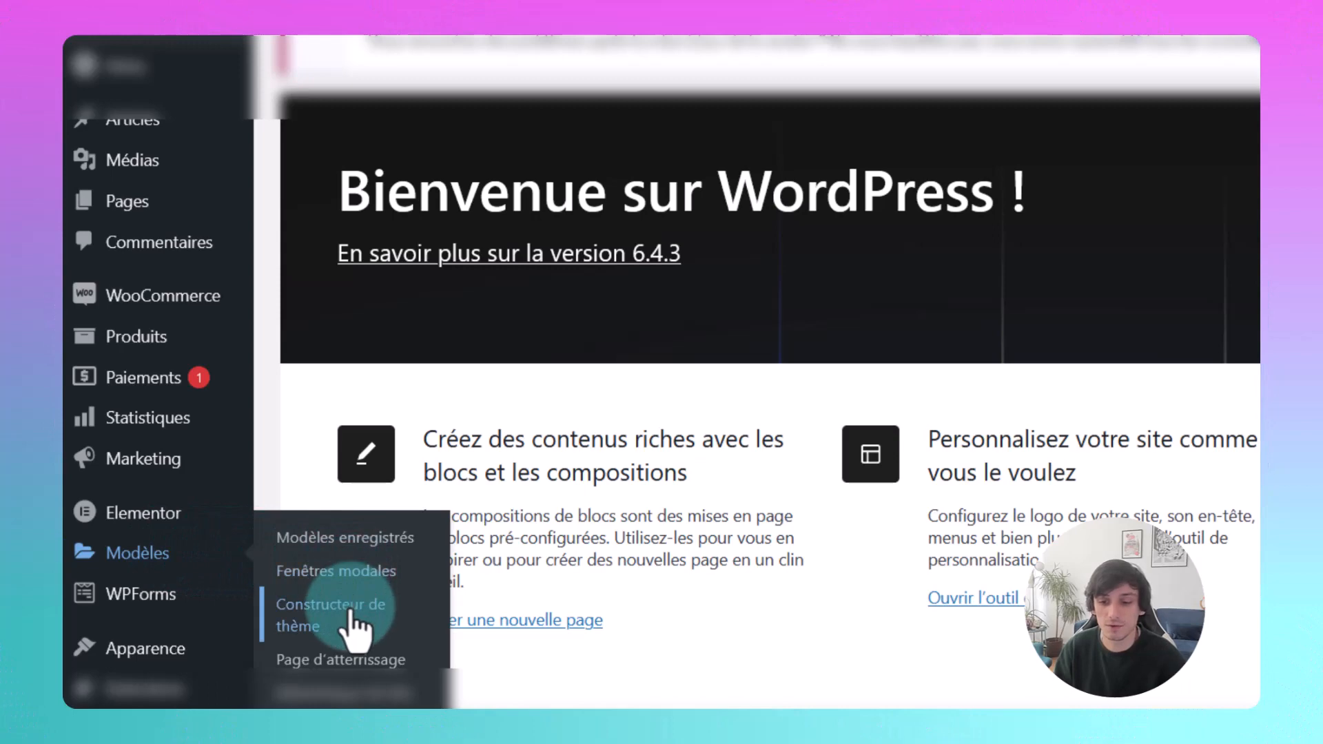
right_click(355, 624)
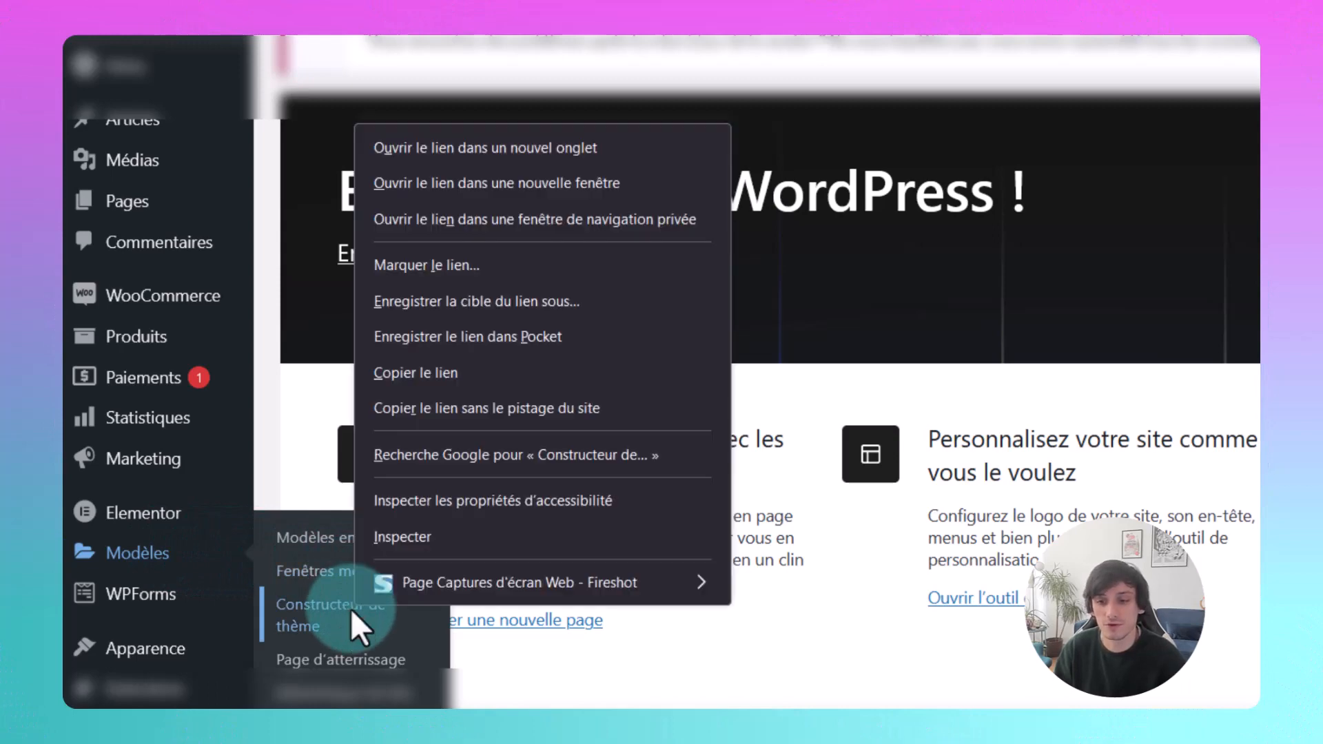
left_click(499, 146)
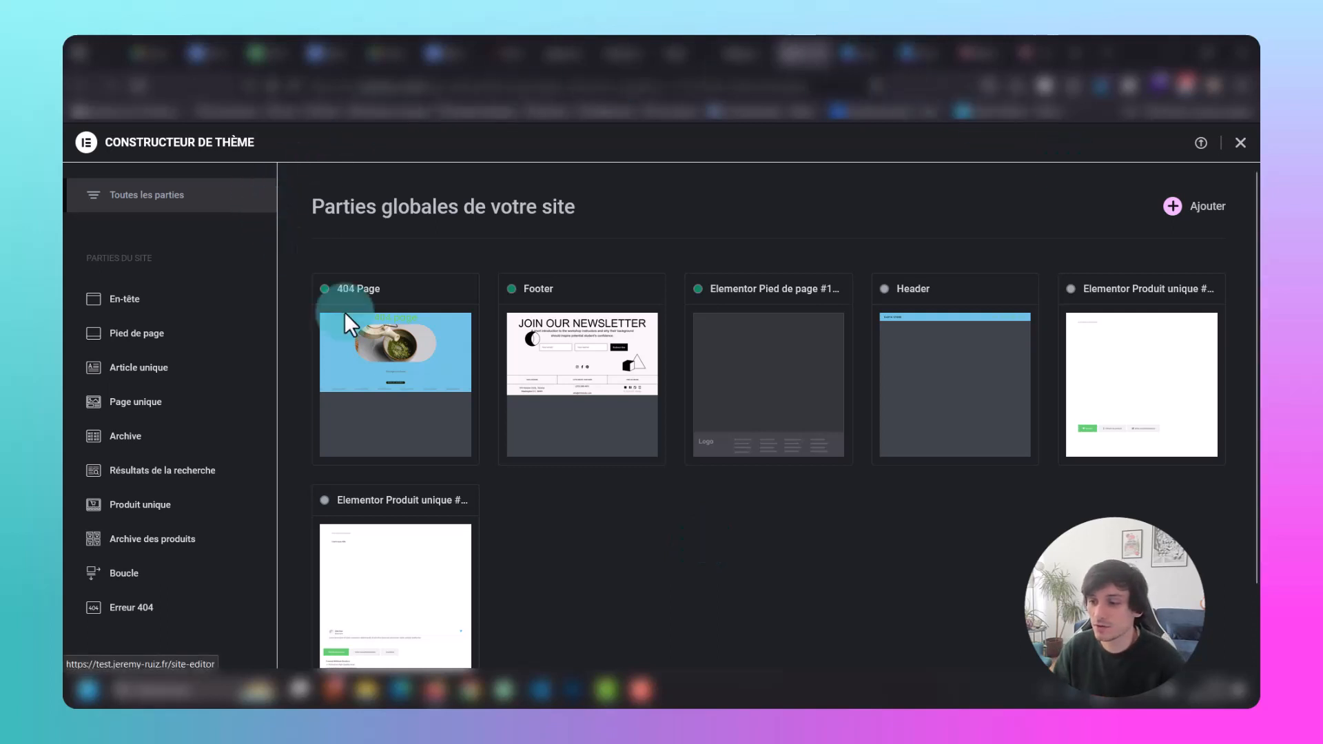
left_click(826, 289)
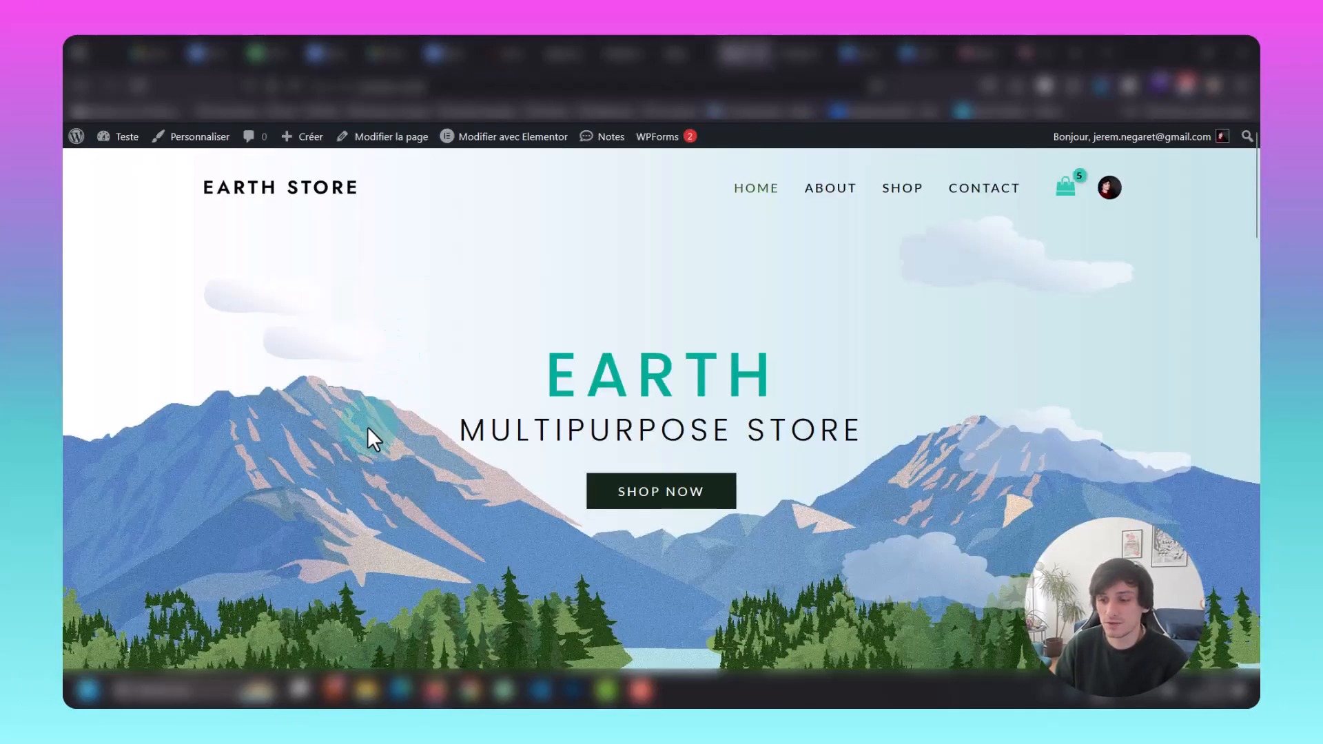
Check the newsletter footer on the Earth Store home page and return to the page's beginning.
scroll(367, 427, "down", 15)
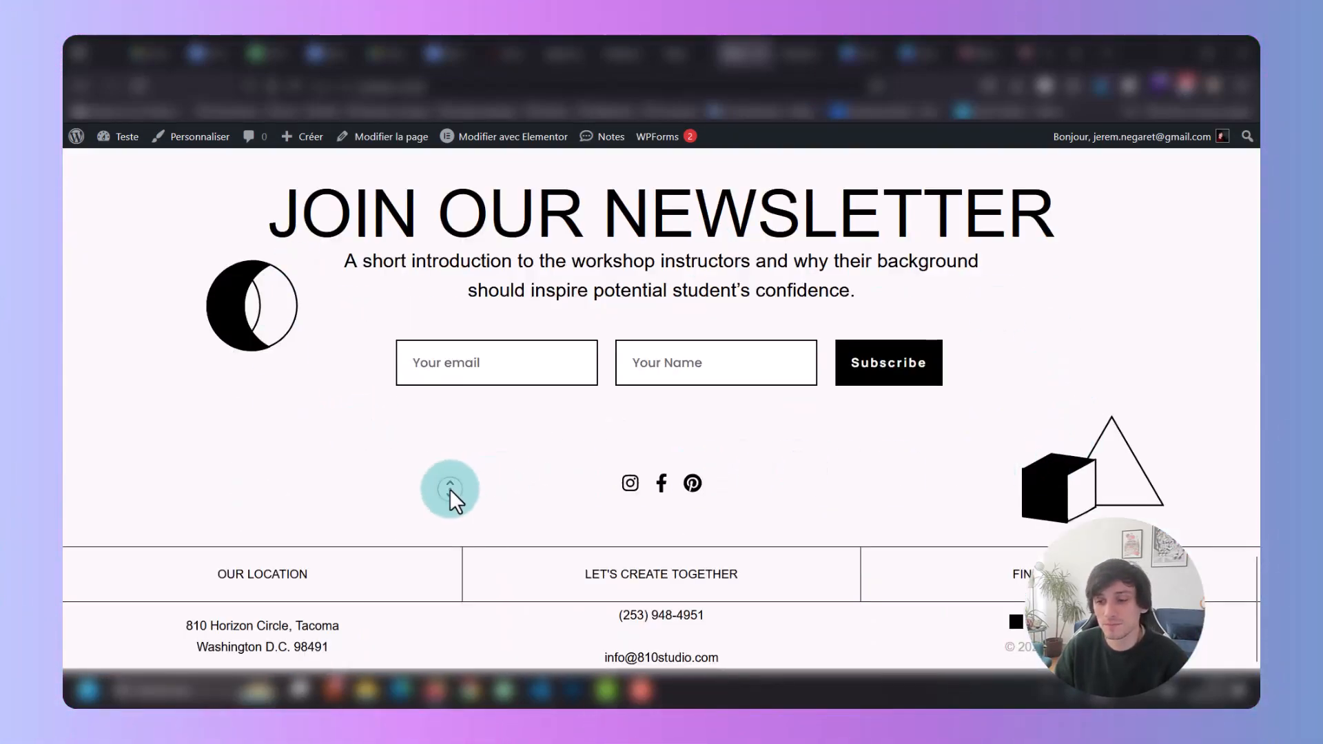
left_click(449, 488)
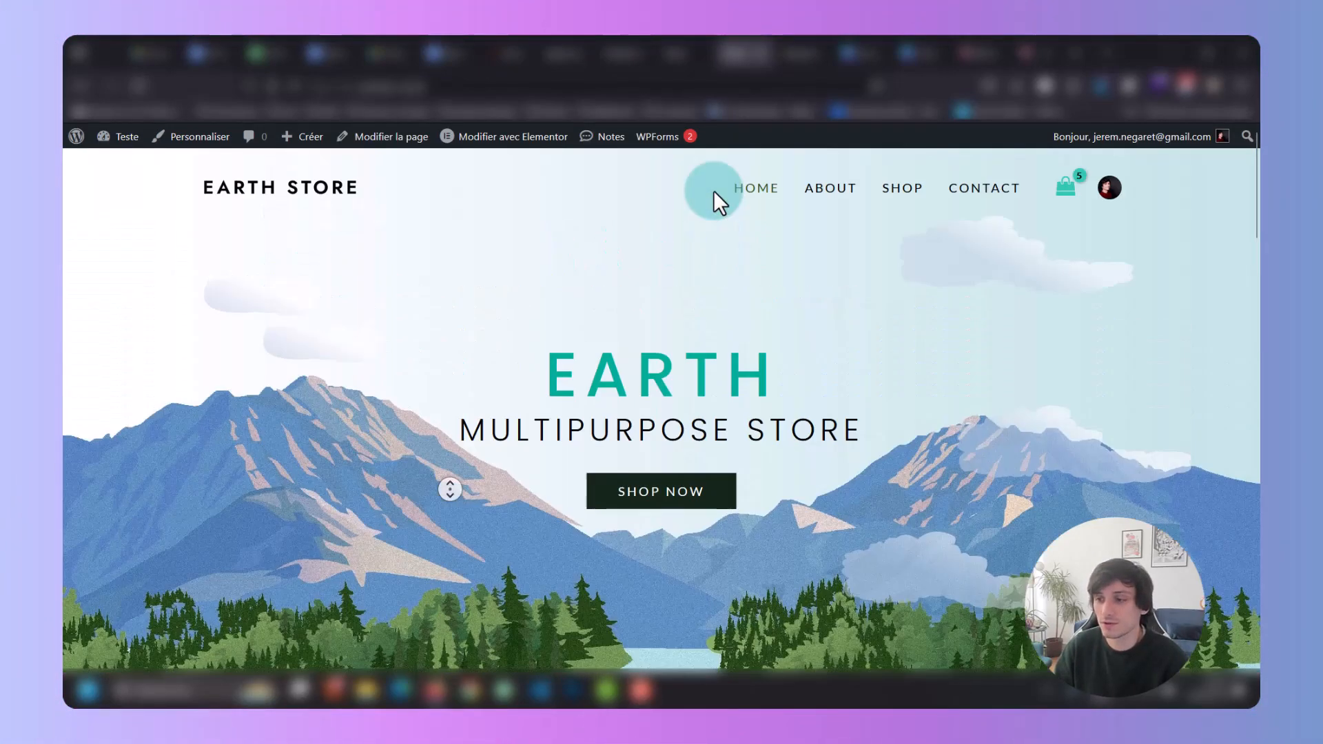
Open the full cart page from the mini-cart, examine its footer, and return to the theme builder's Pied de page list.
left_click(1090, 183)
scroll(1086, 434, "down", 5)
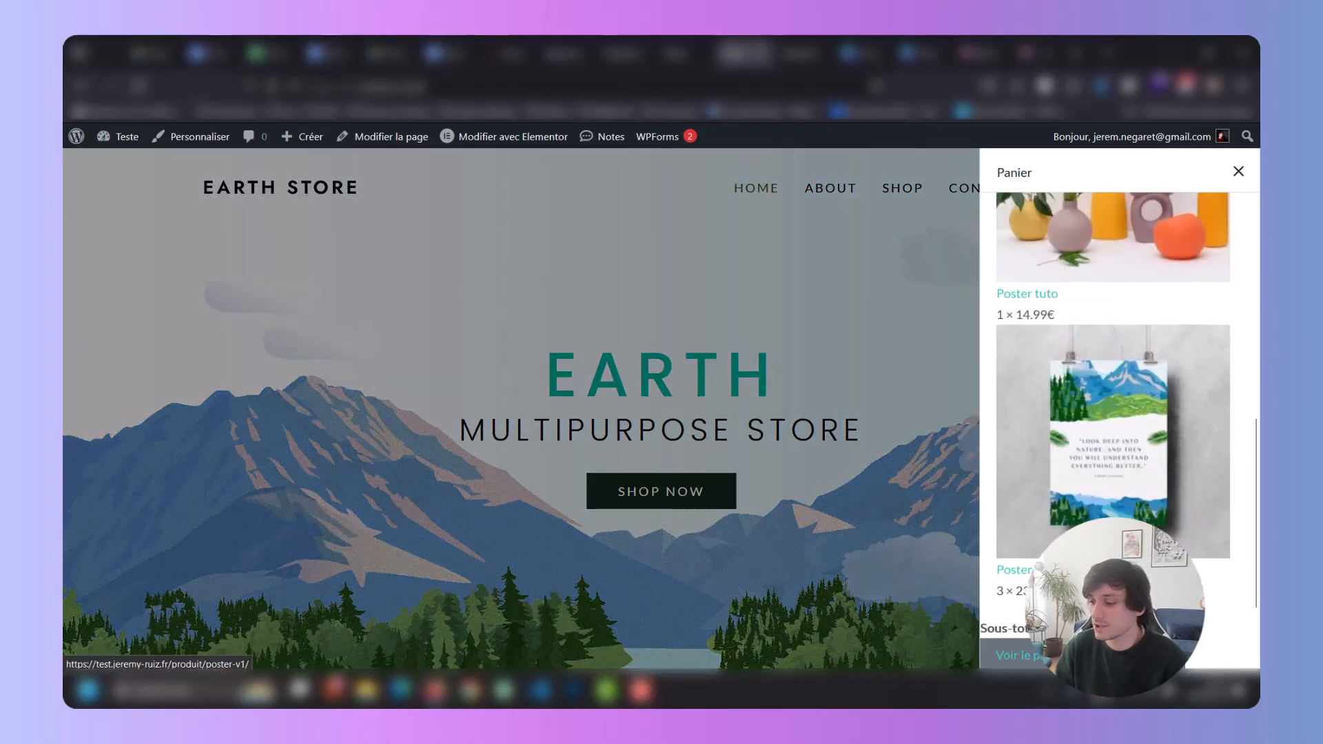
left_click(1054, 655)
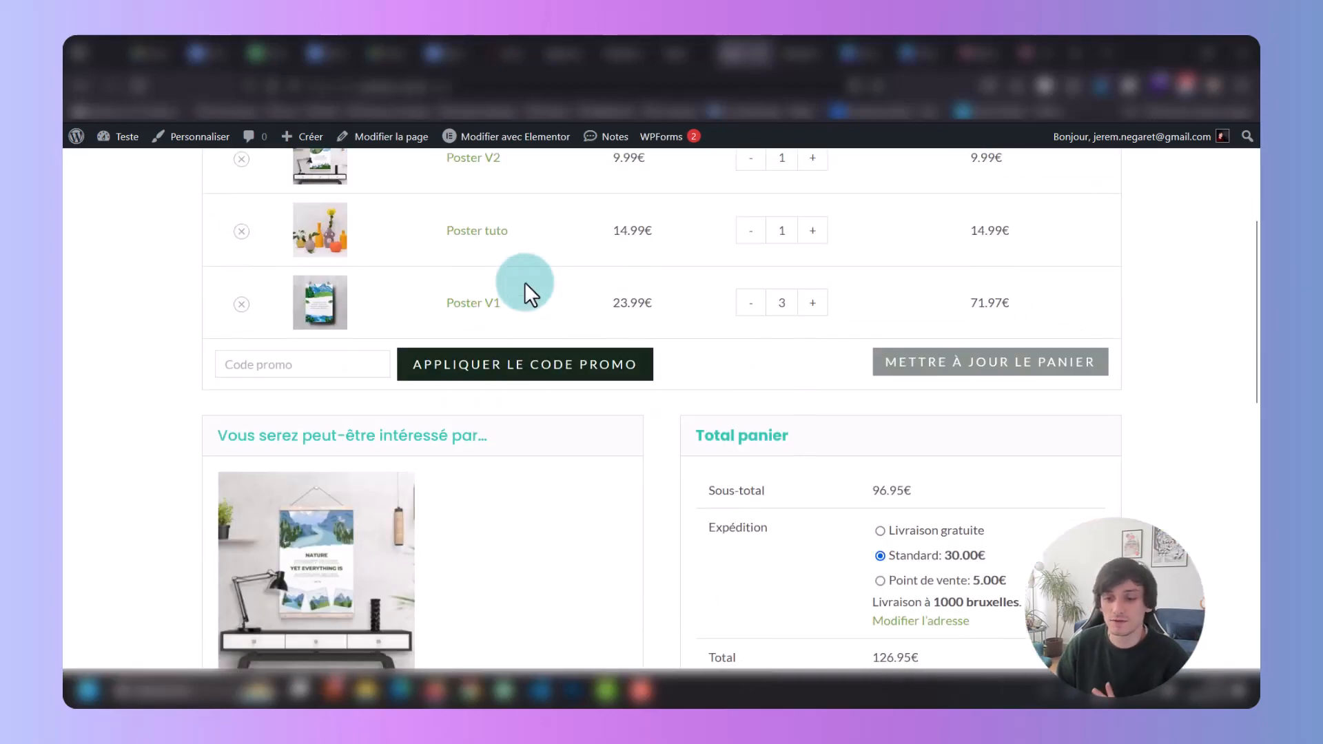
scroll(523, 283, "down", 11)
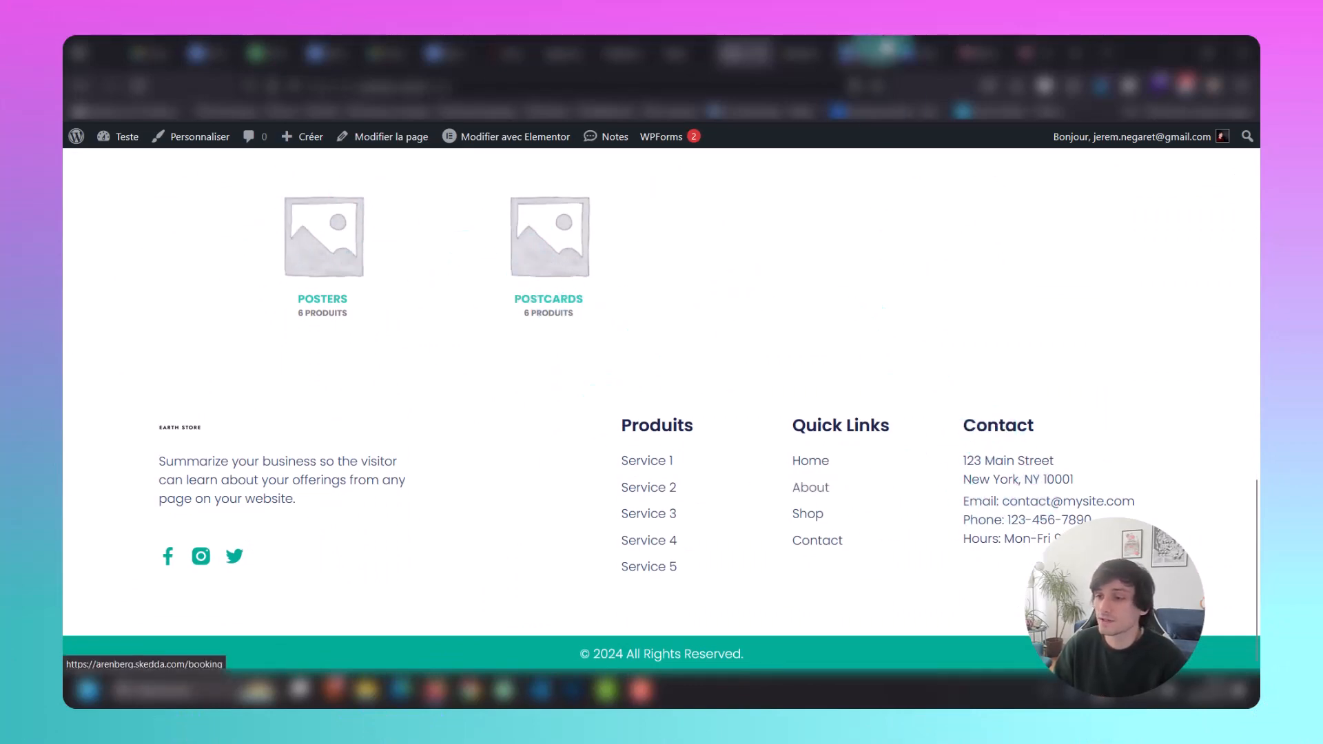
left_click(822, 50)
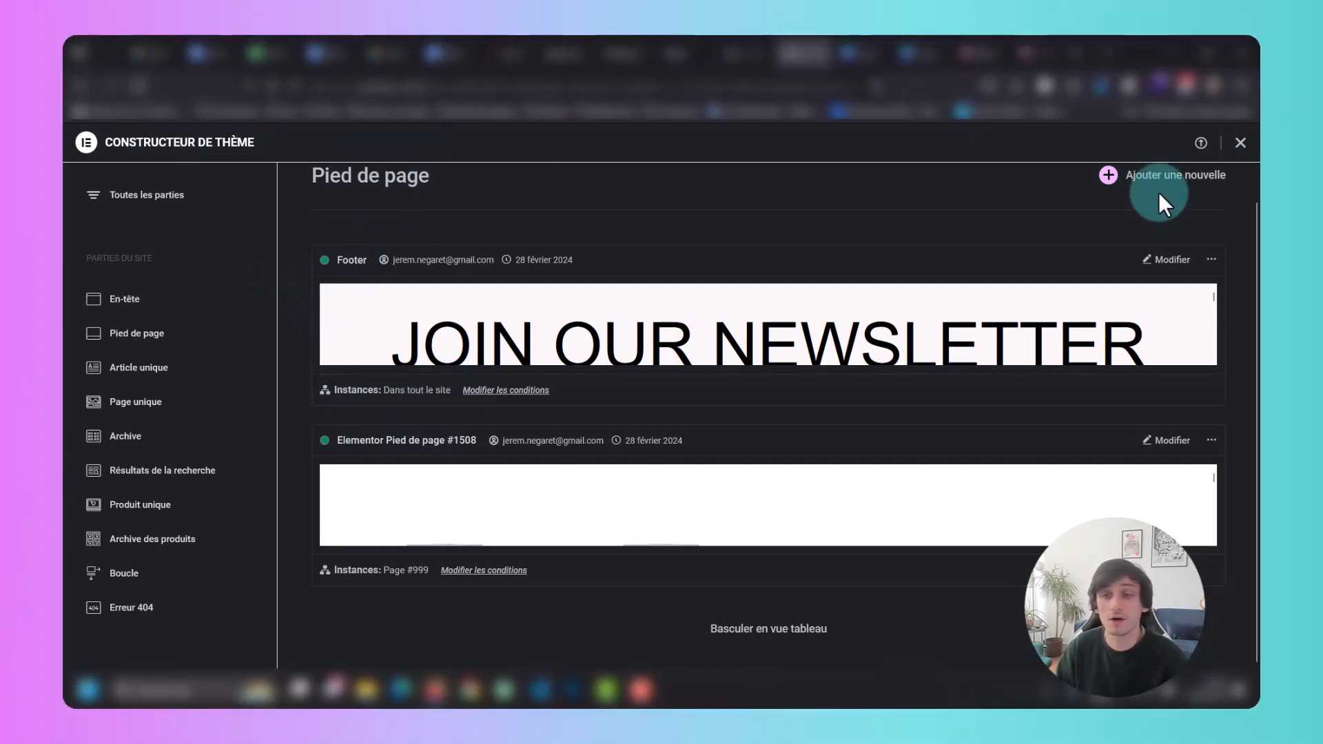
Create a new footer template and insert the "Let us take care of you" footer block from the library.
left_click(1152, 178)
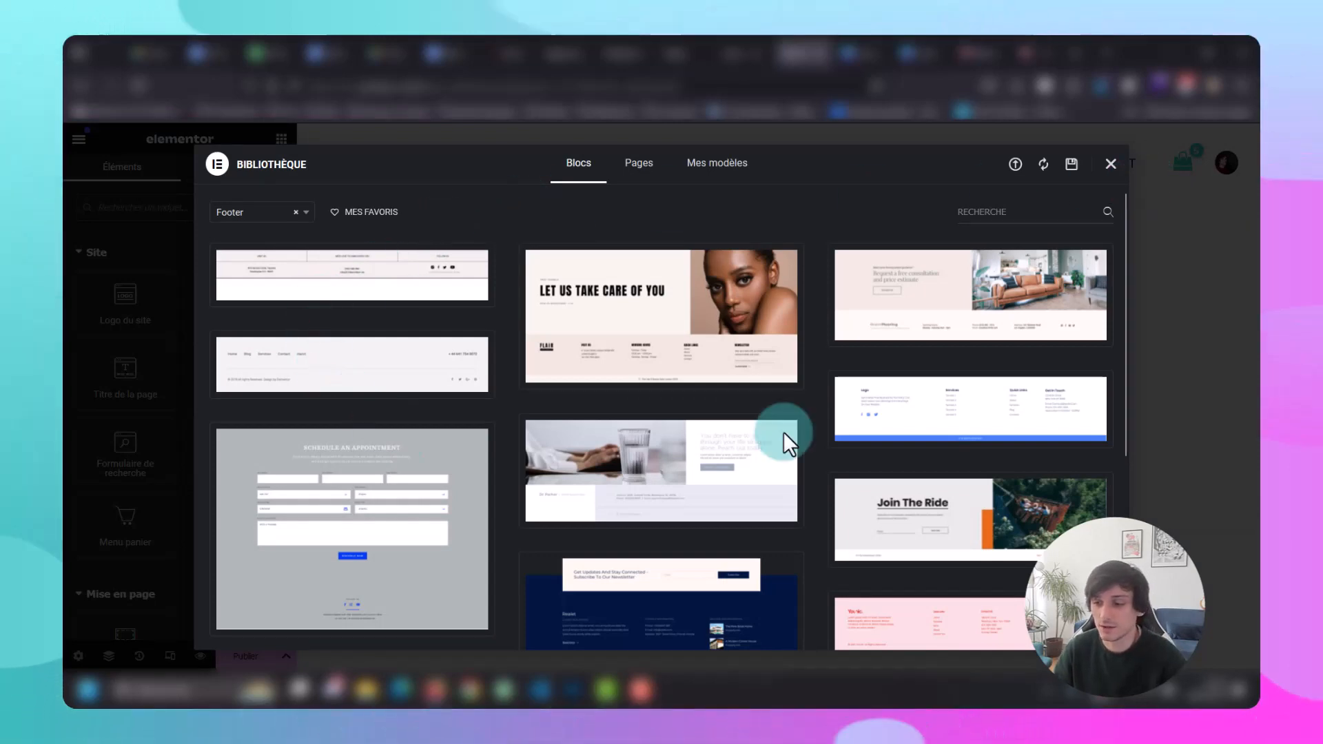
mouse_move(688, 386)
left_click(576, 376)
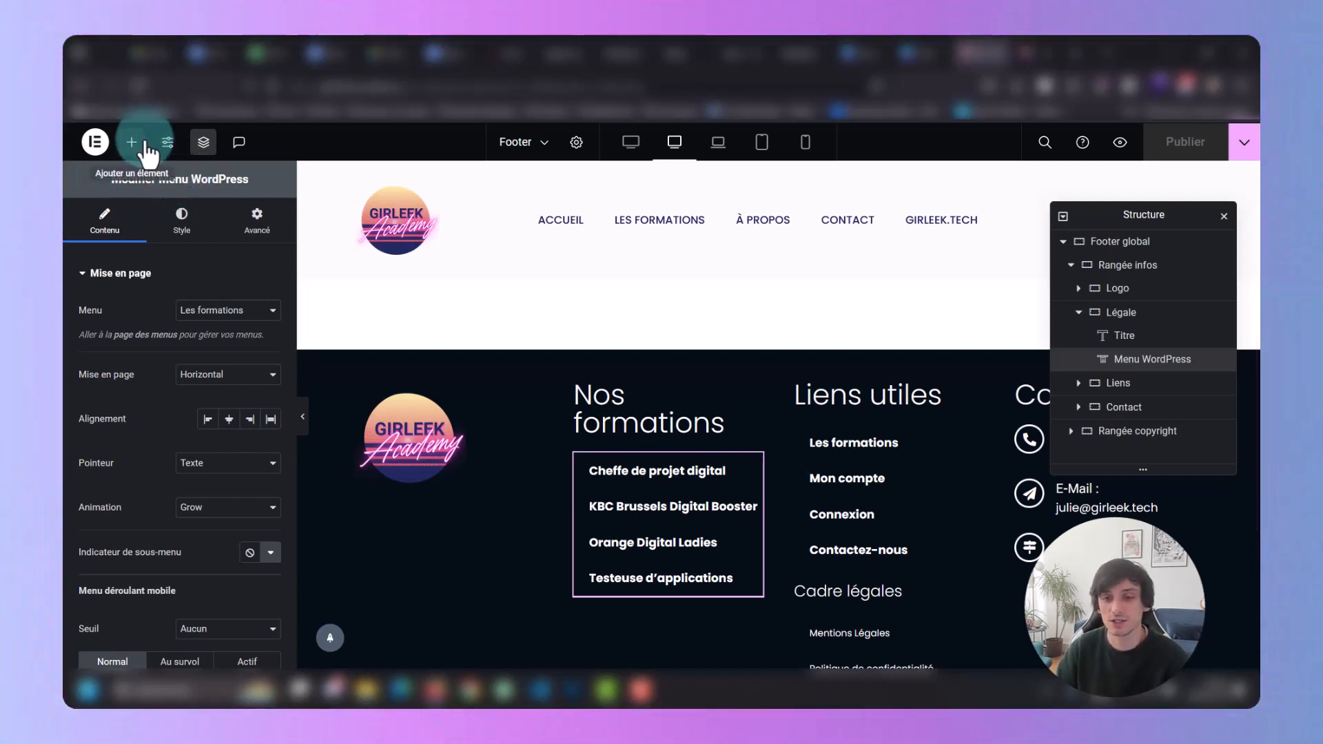
In the GIRLEEK Academy footer, search the widgets for "menu" and examine the Nos formations WordPress menu in the mobile portrait preview.
left_click(132, 142)
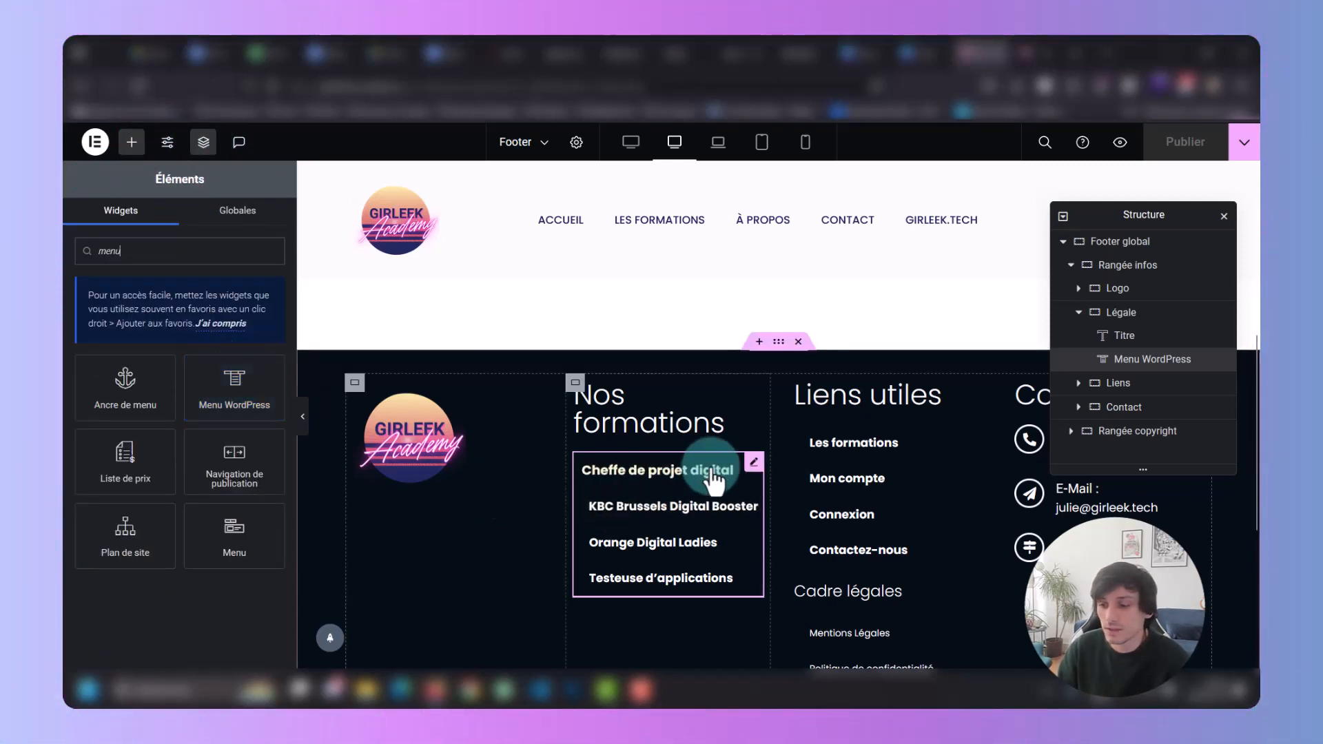
left_click(754, 462)
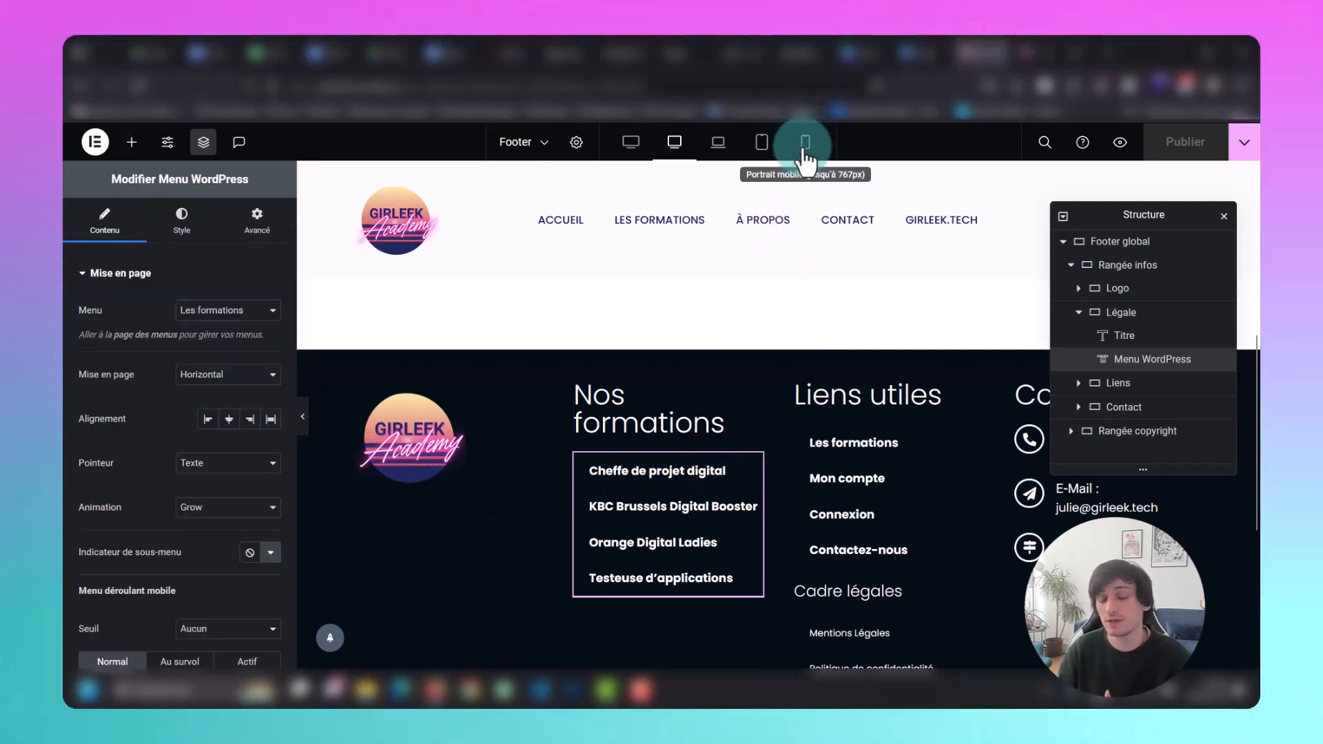
left_click(805, 142)
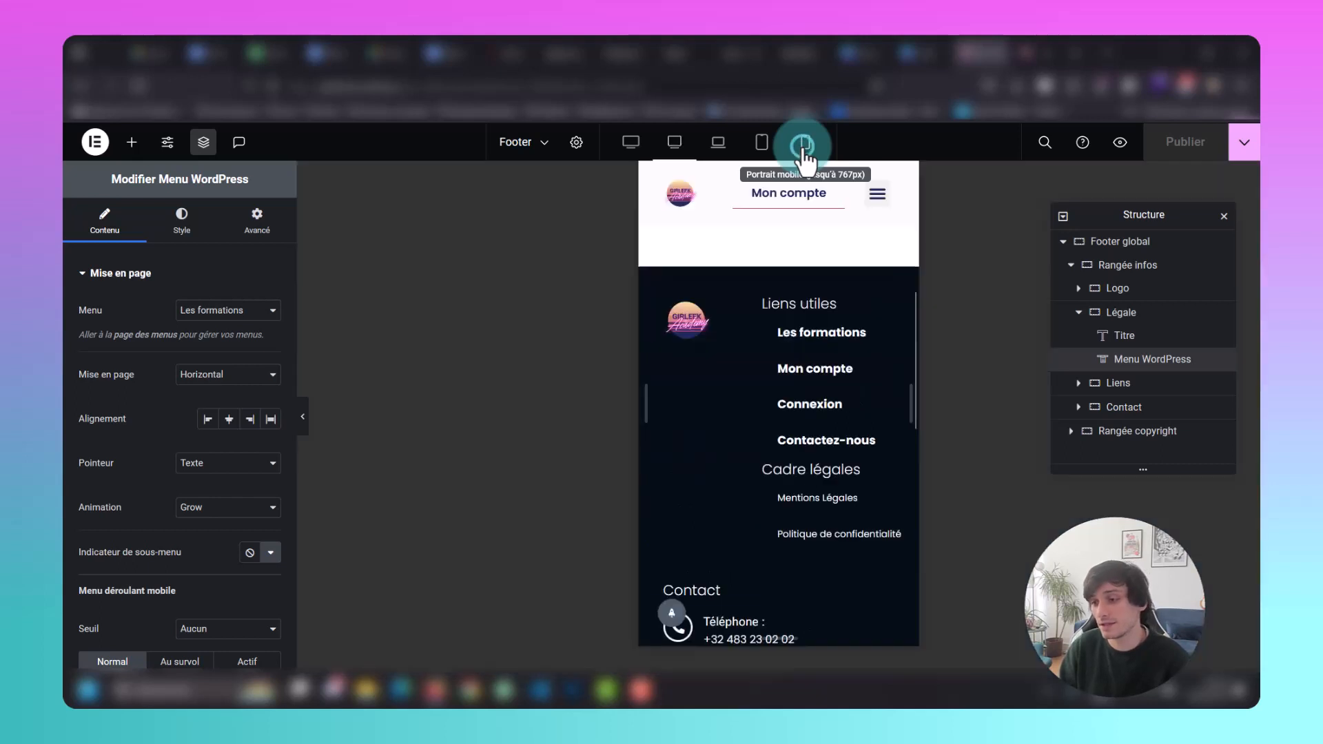
scroll(833, 296, "down", 5)
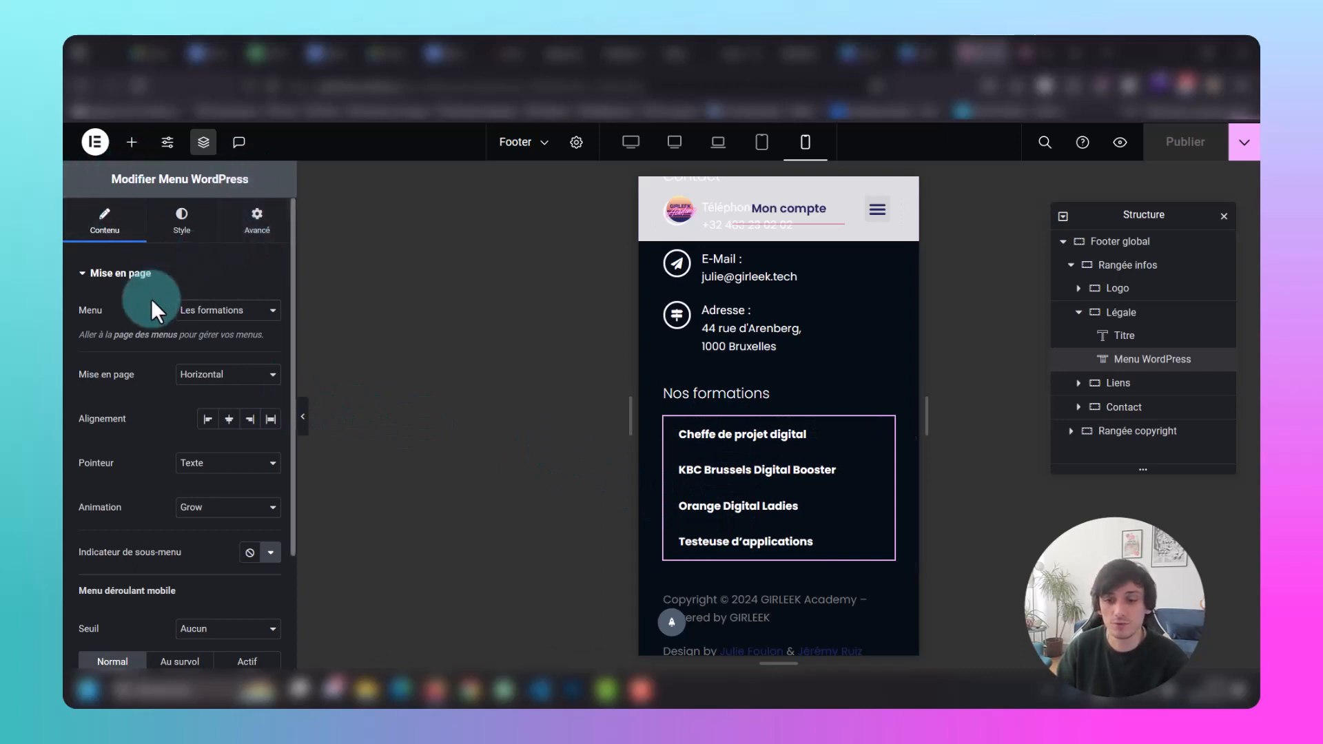
Try the Portrait mobile and Tablette en mode portrait thresholds for the menu's mobile dropdown, and set Seuil back to Aucun.
scroll(150, 445, "down", 2)
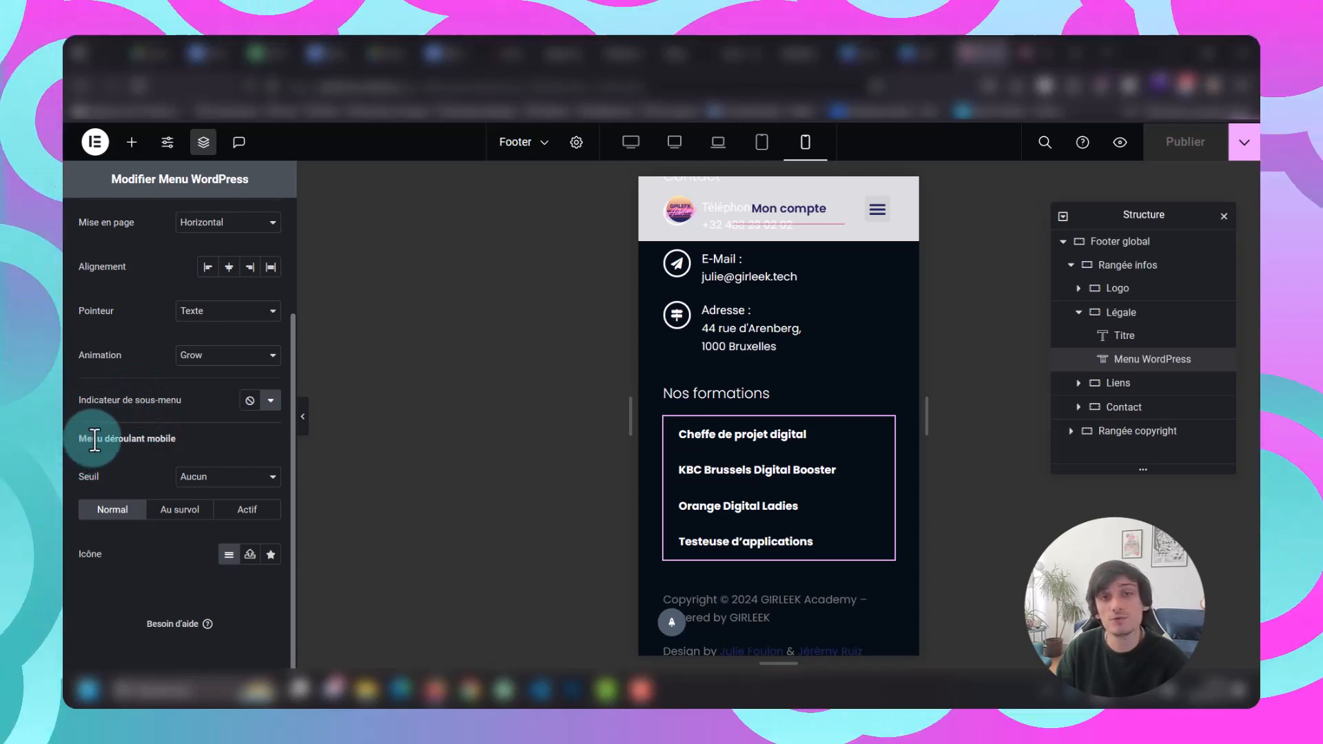
left_click(199, 476)
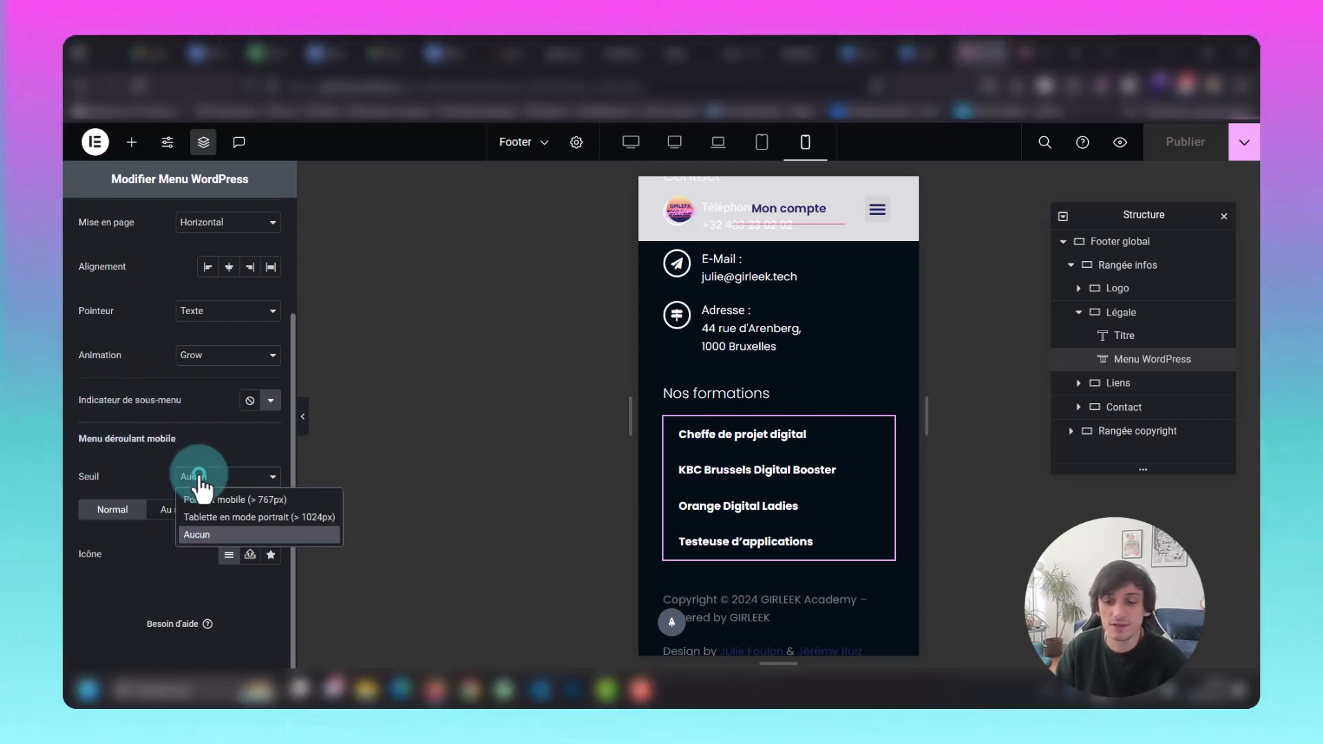
left_click(239, 501)
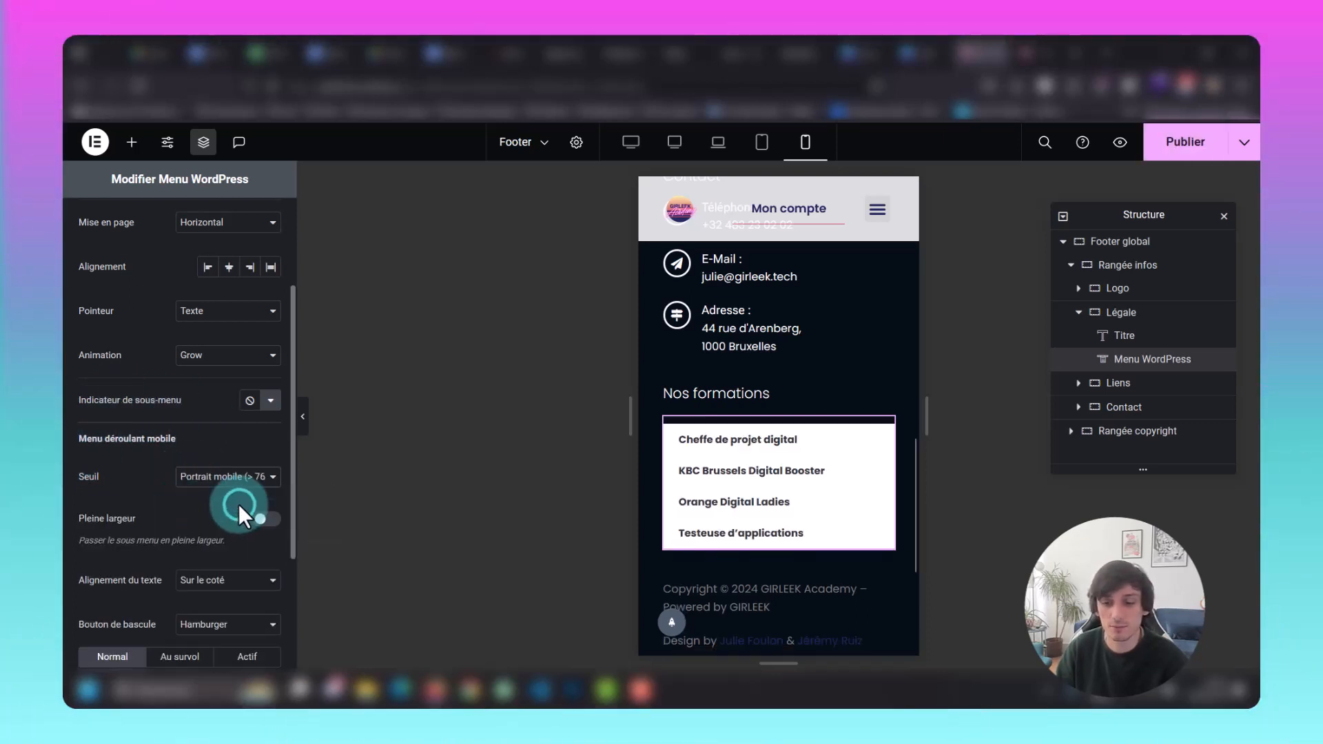
left_click(233, 481)
left_click(228, 515)
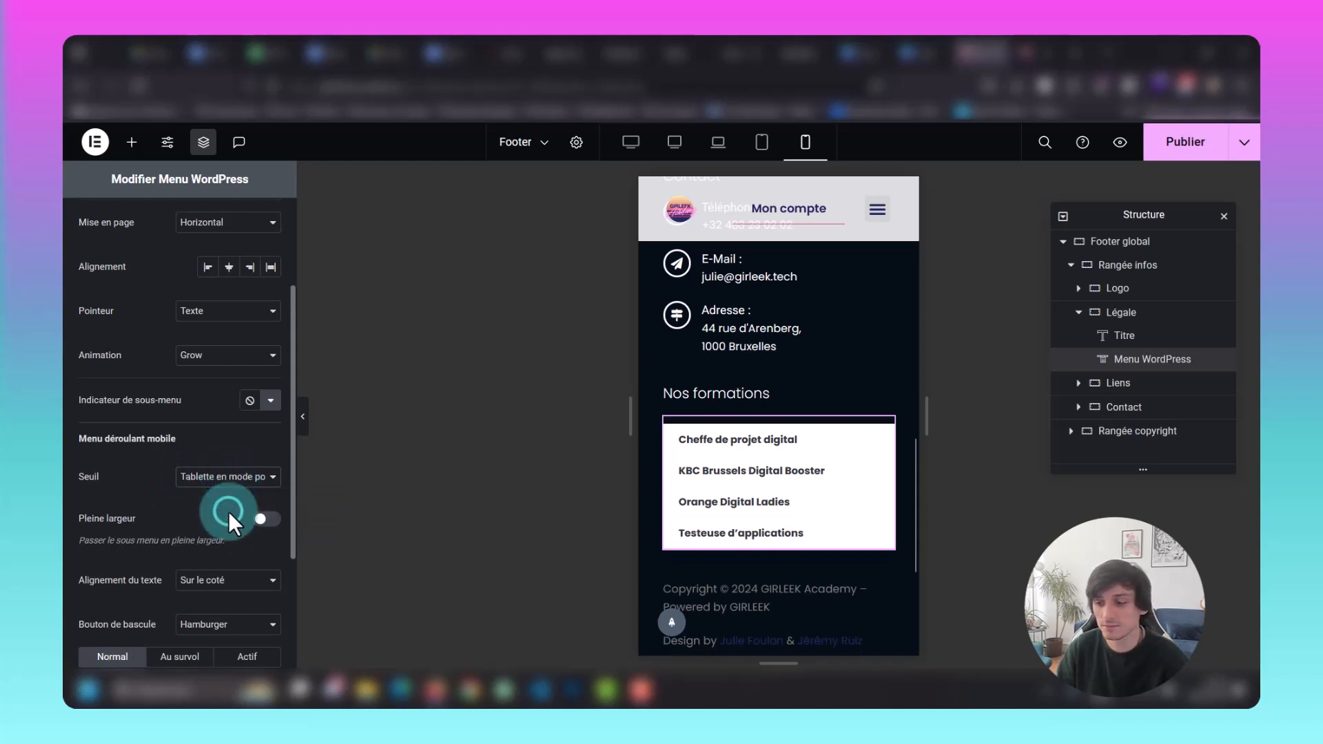
left_click(226, 481)
left_click(213, 534)
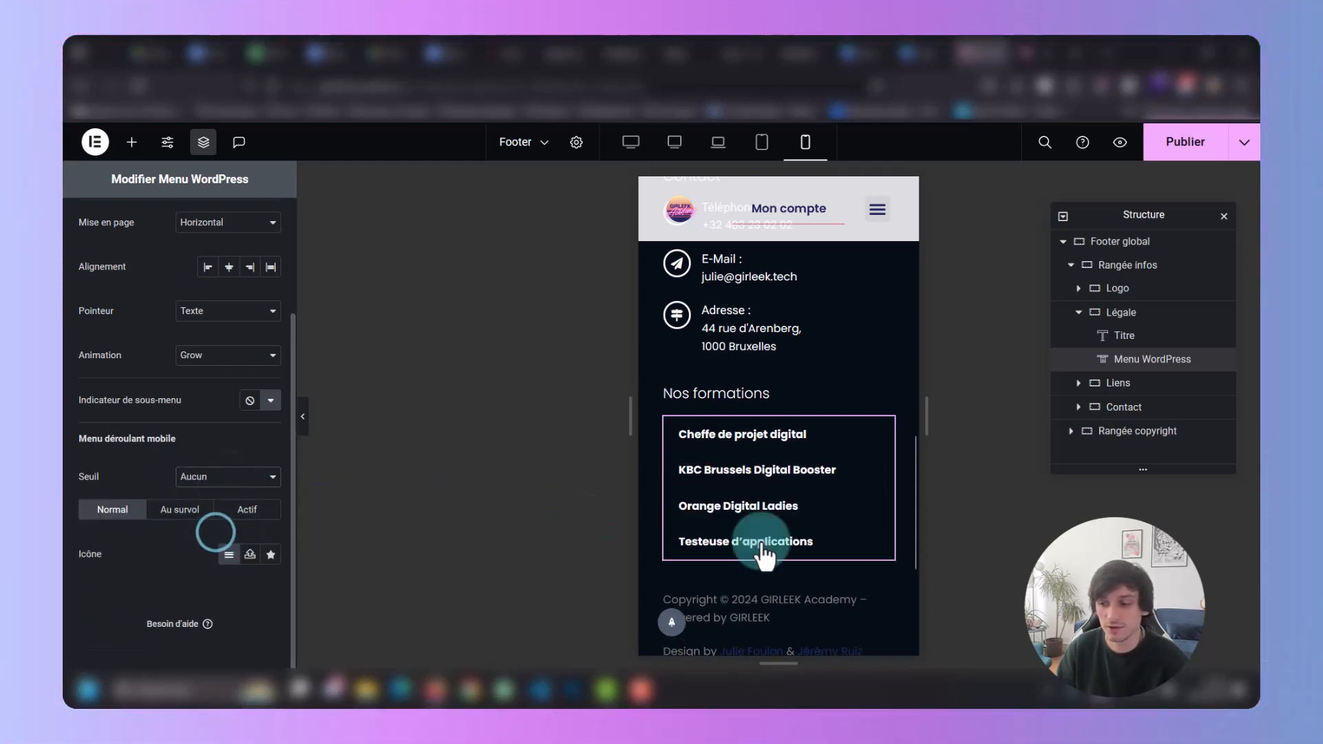
Start publishing the new FLAIR footer and add a display condition set to Inclure, Dans tout le site.
left_click(676, 441)
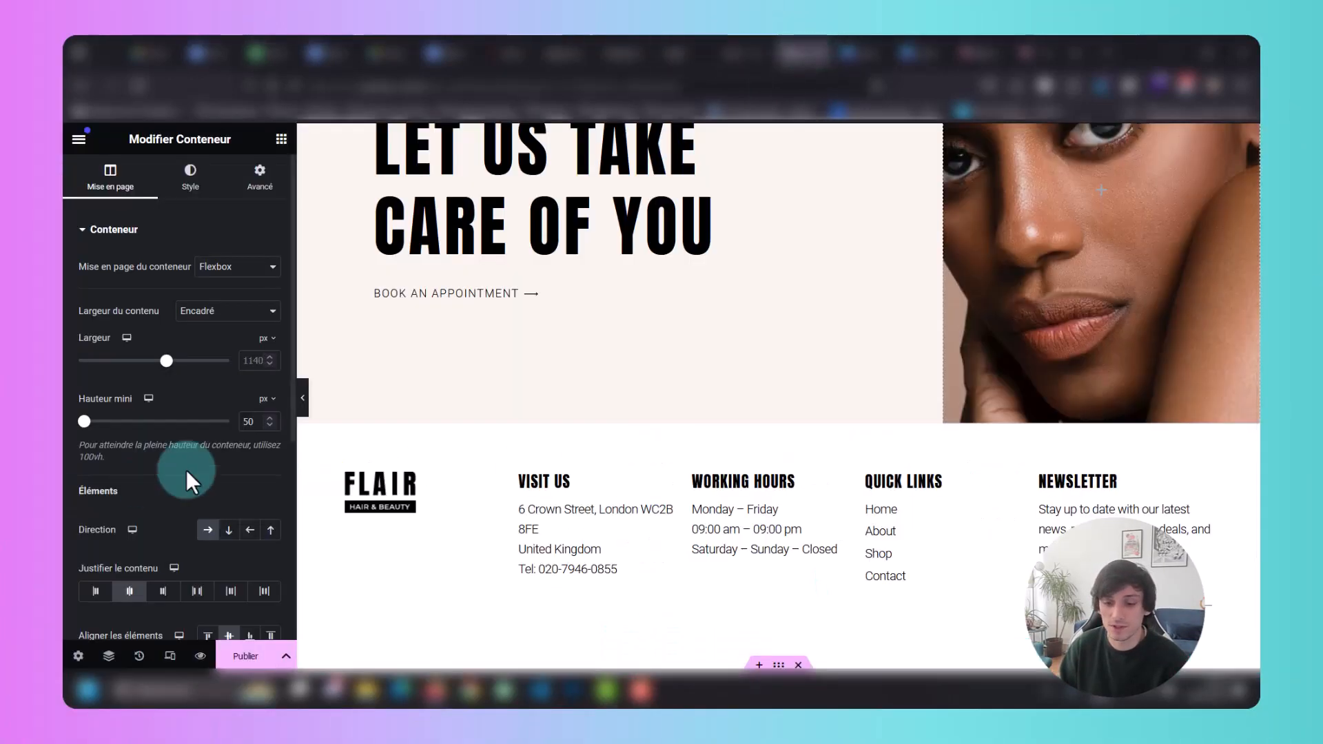
left_click(245, 656)
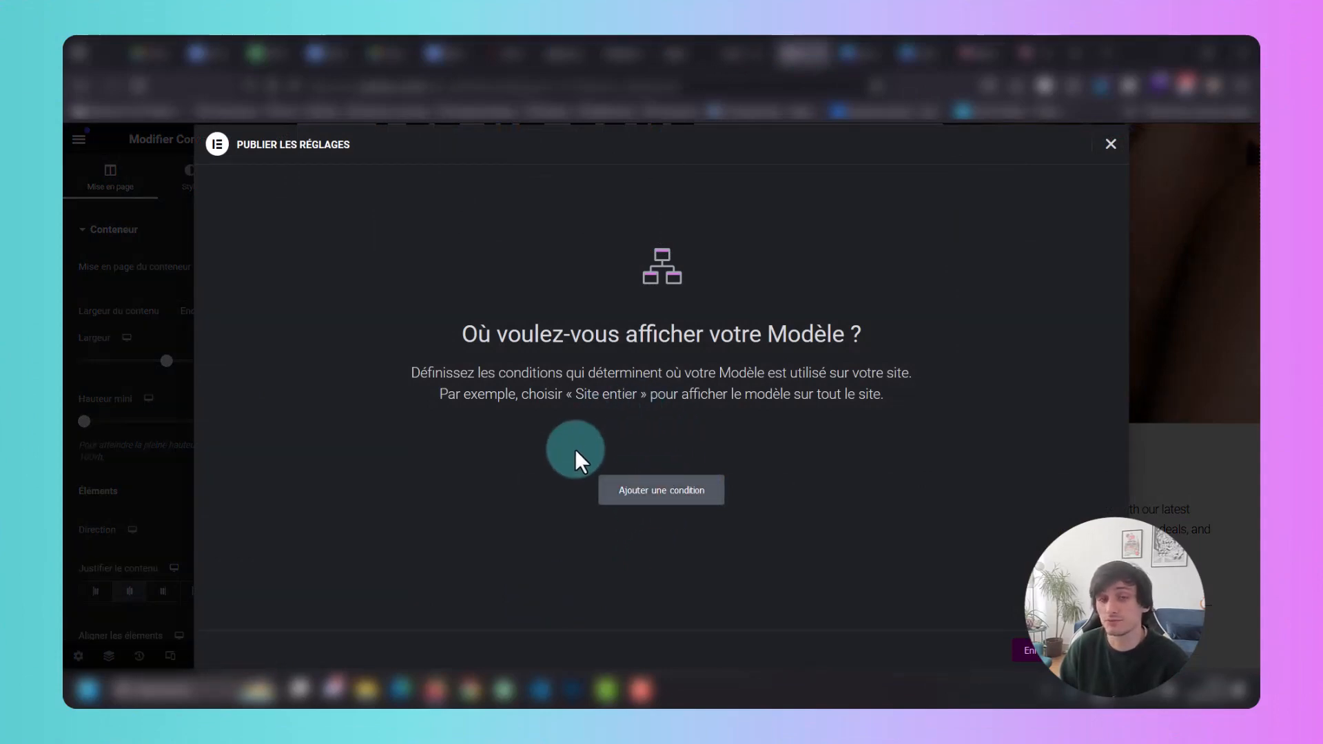
left_click(641, 497)
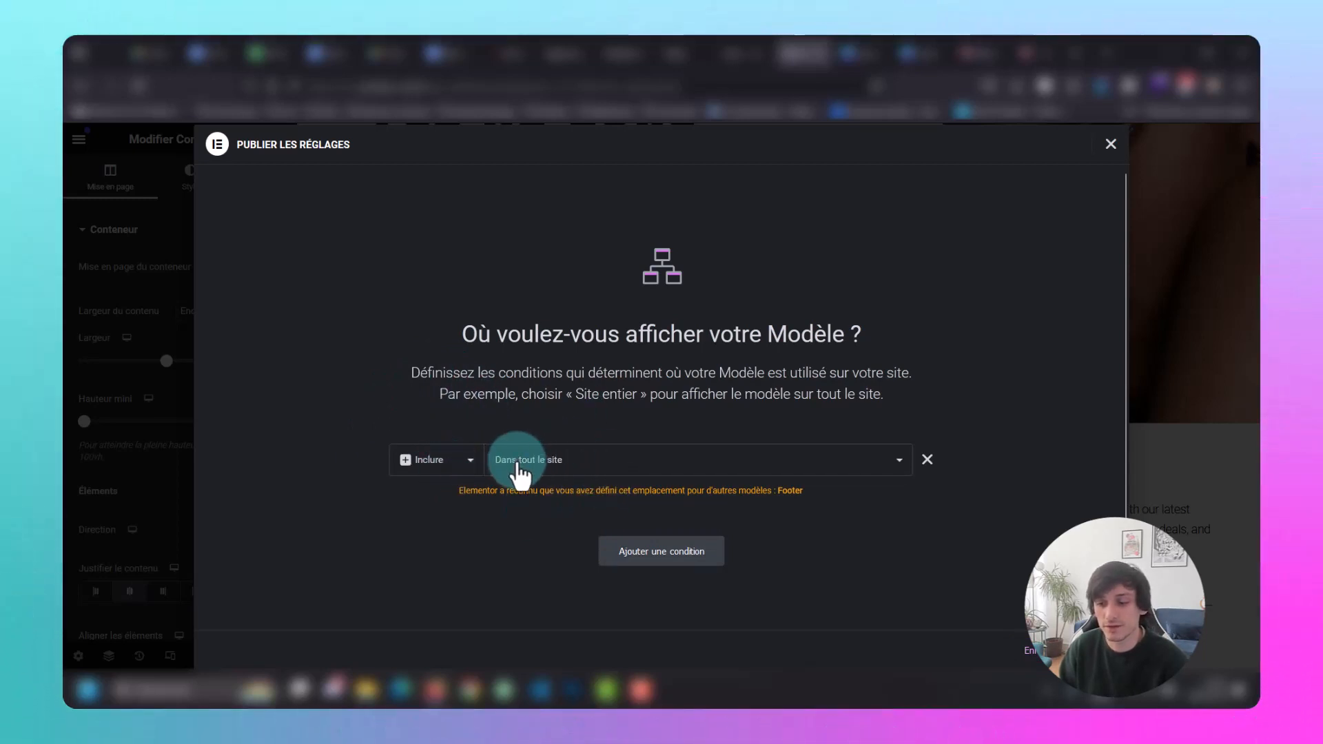
left_click(521, 474)
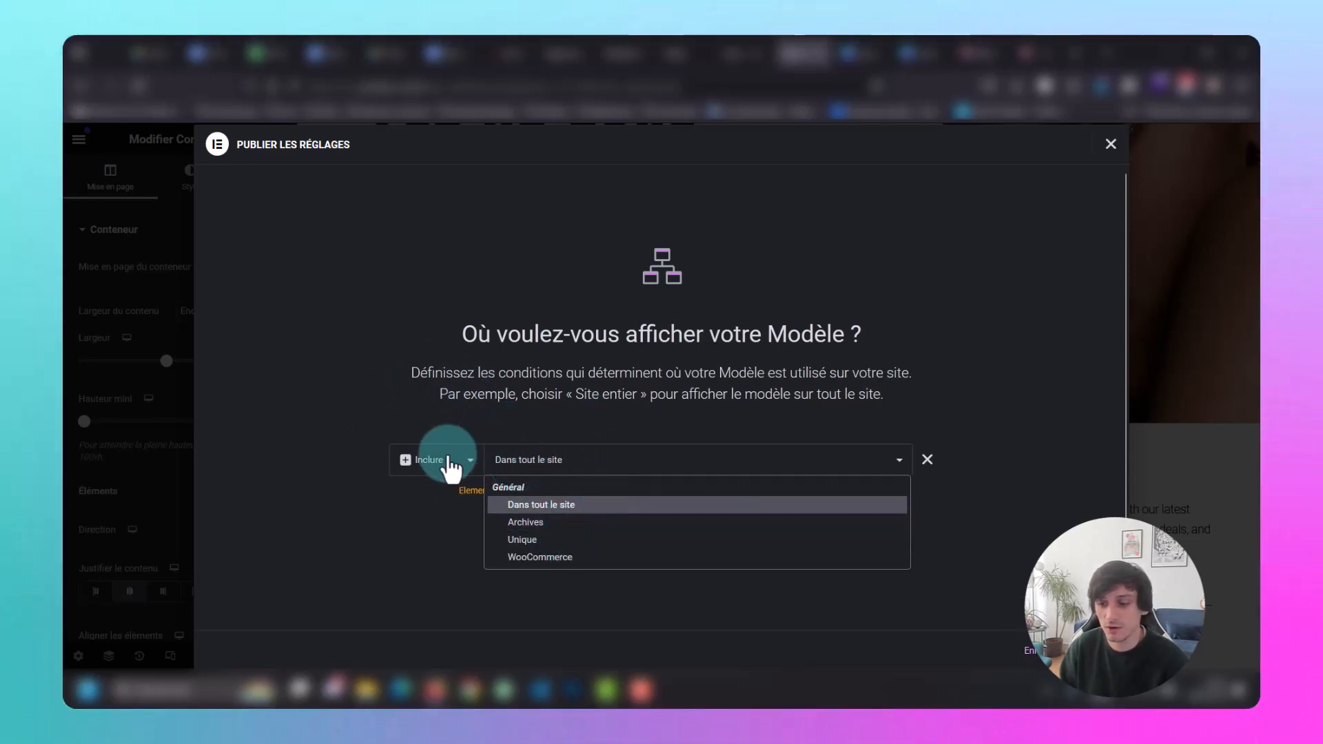
left_click(573, 507)
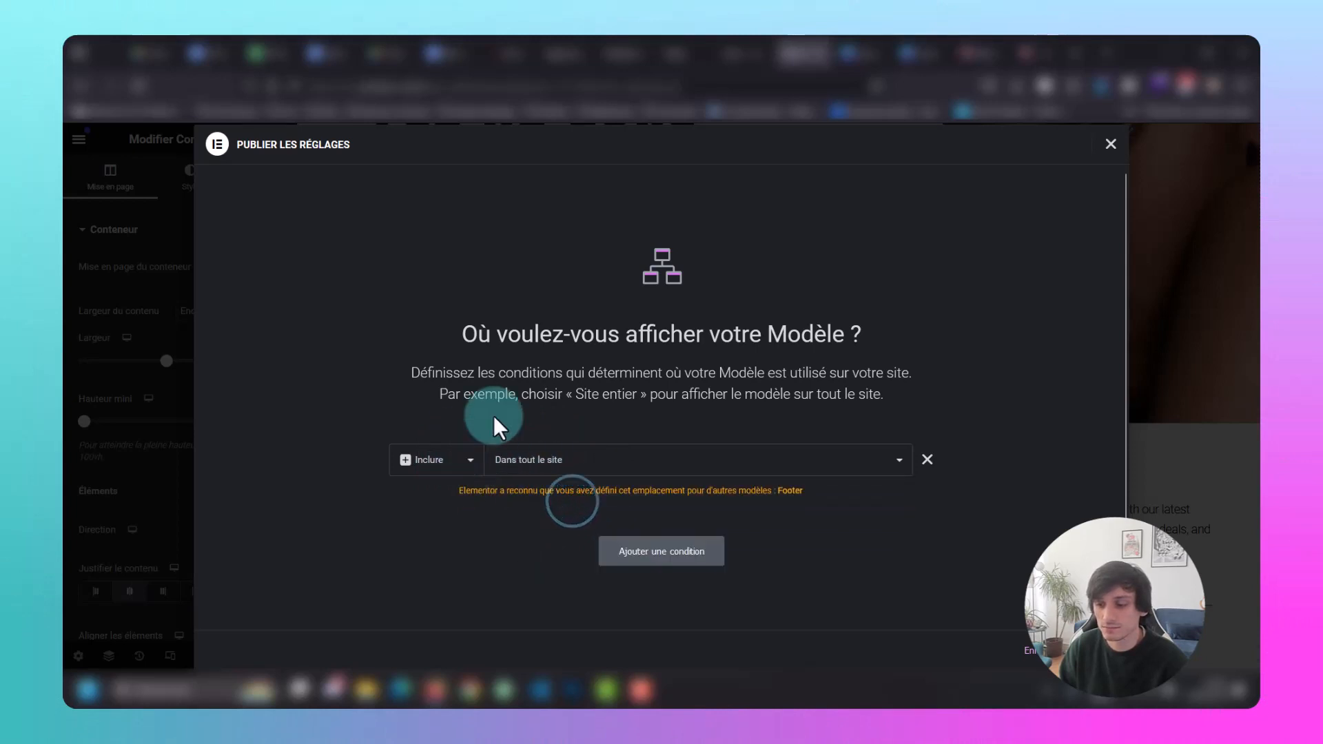
Add a second display condition that excludes the Cart page, using Exclure, Unique, Pages and Cart.
left_click(658, 551)
left_click(445, 522)
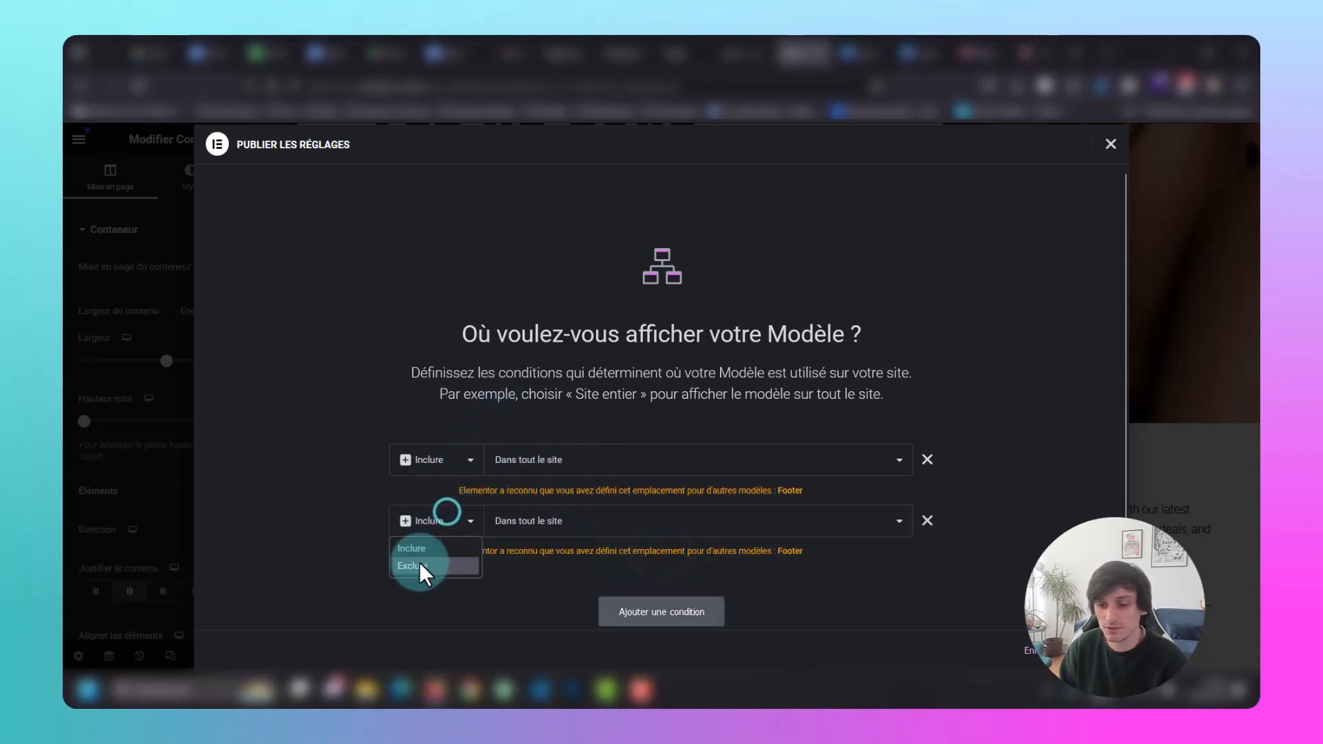
left_click(428, 569)
left_click(554, 523)
left_click(551, 600)
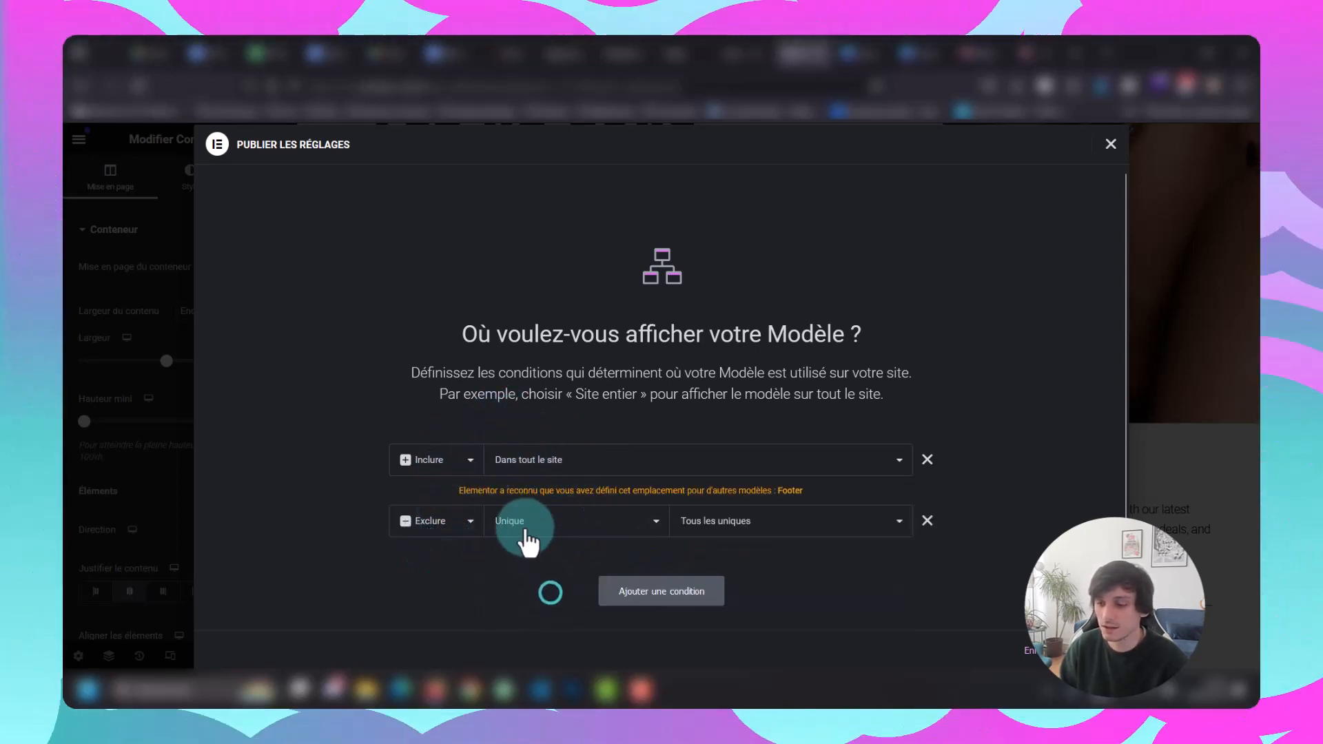
left_click(744, 522)
left_click(751, 299)
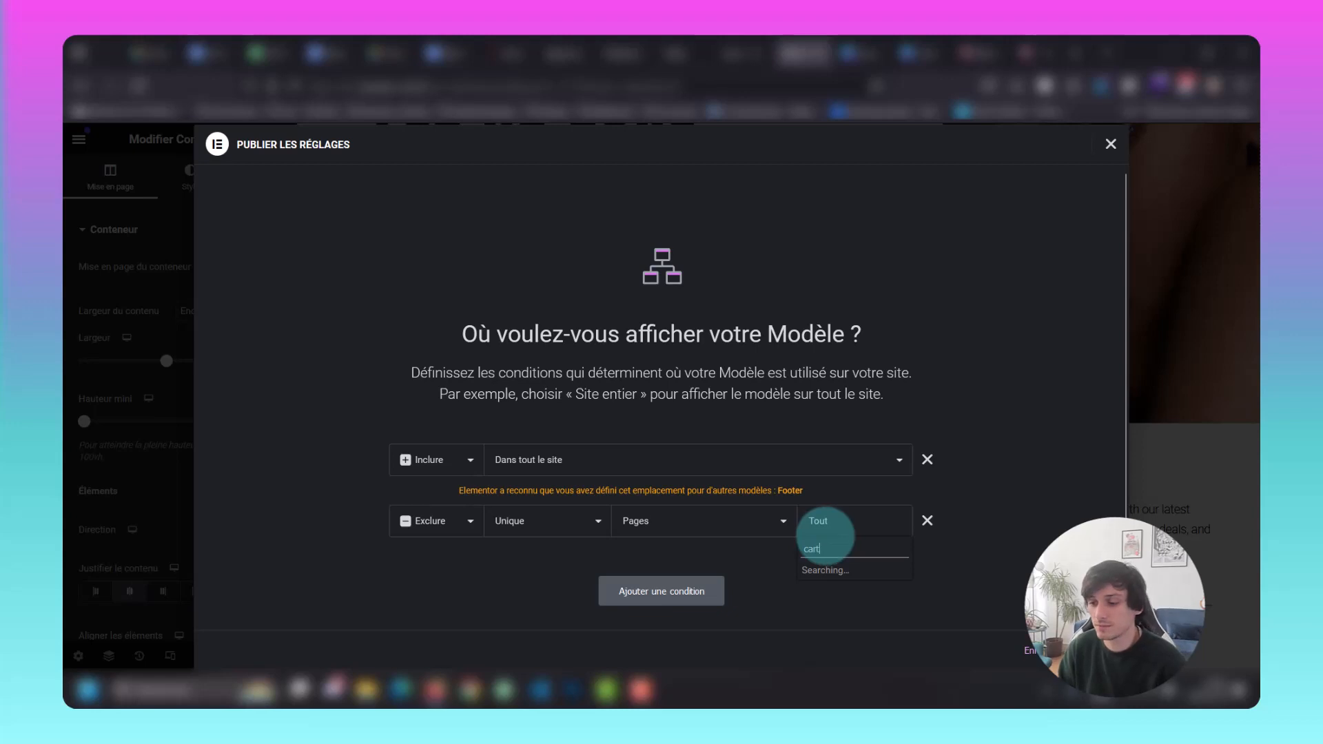
left_click(817, 568)
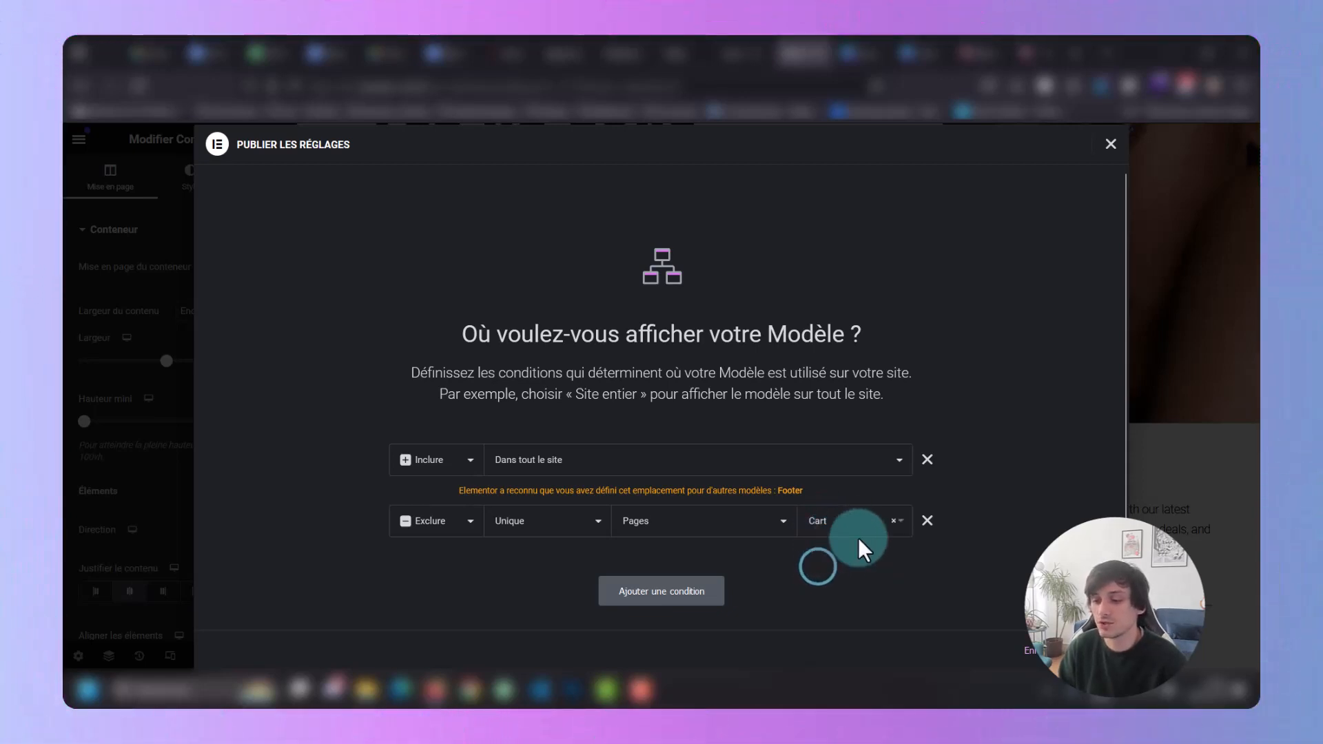
Add a third display condition to the footer template.
left_click(677, 593)
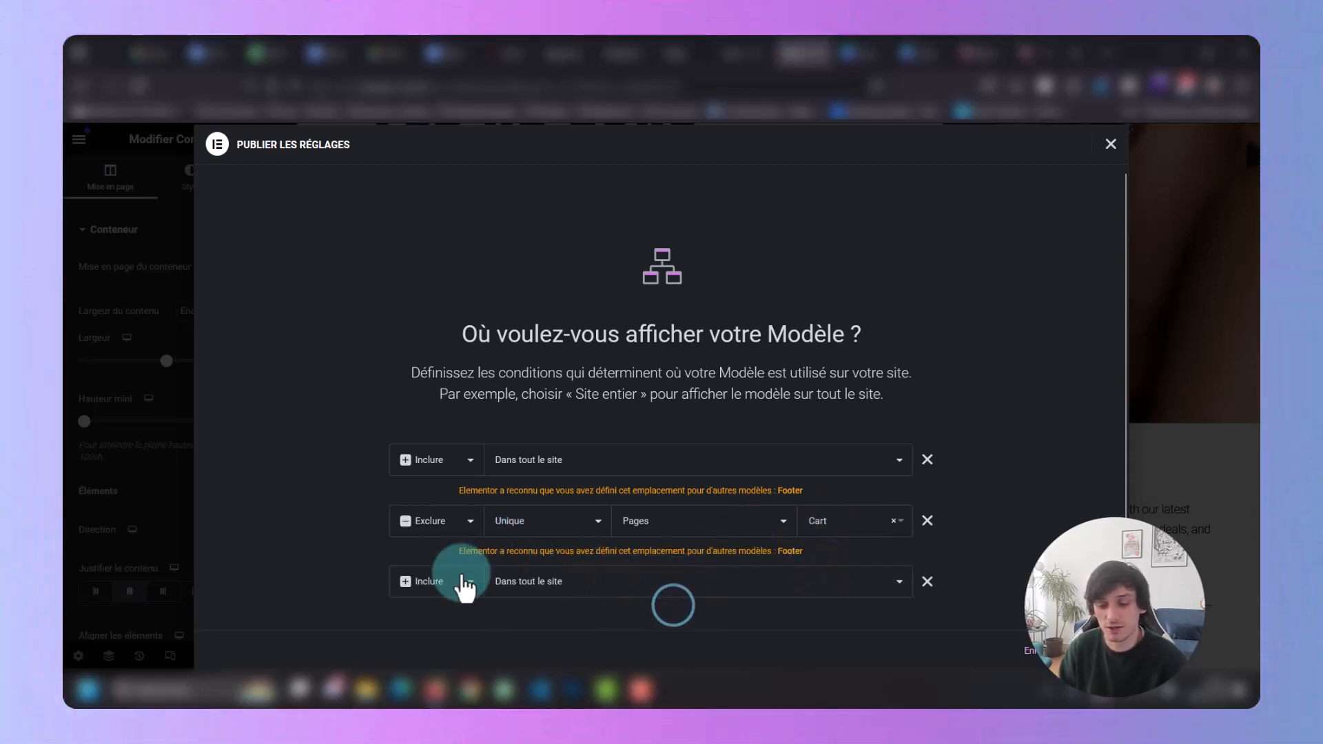